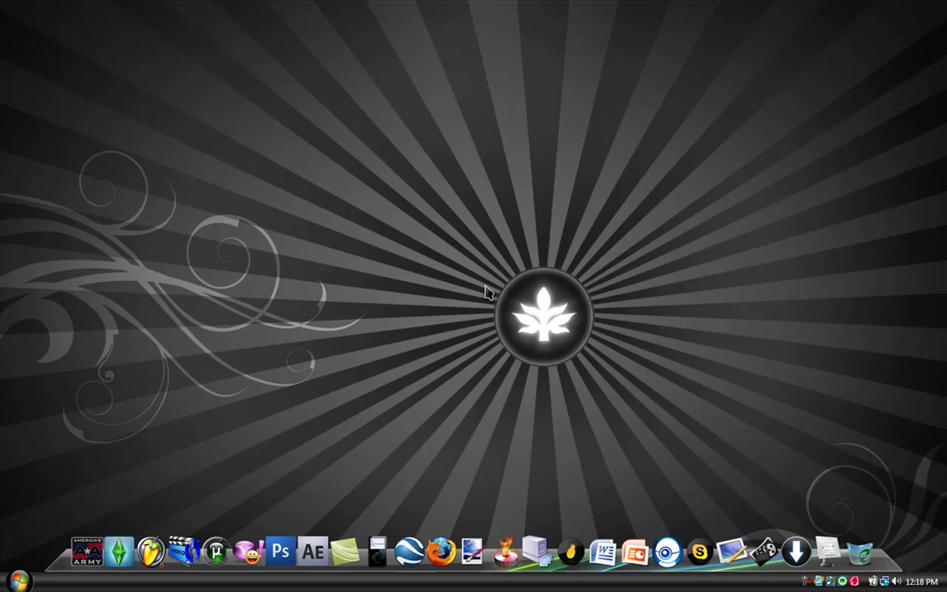
Open the Computer Management console for this computer and exit the backup status notifier.
left_click(18, 580)
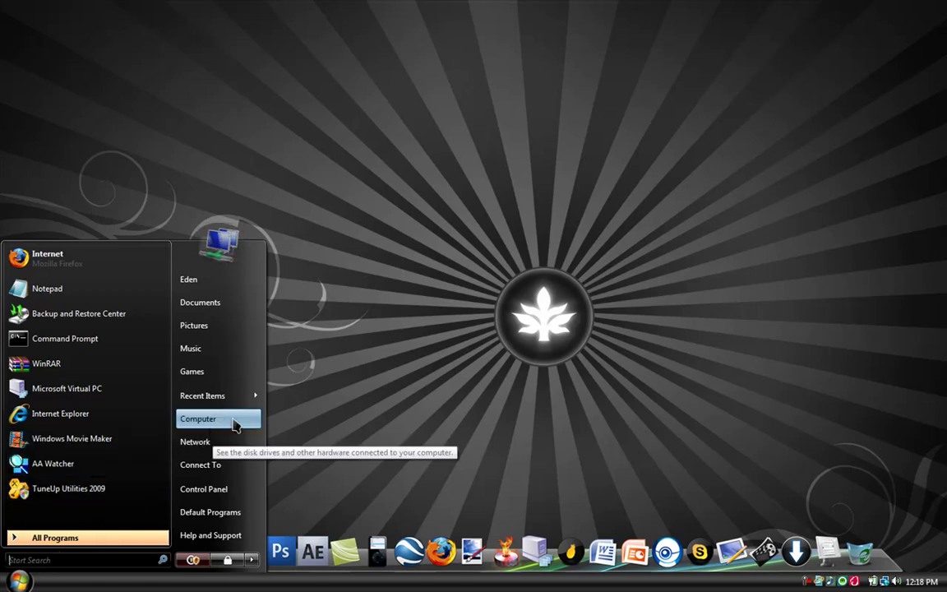
right_click(231, 420)
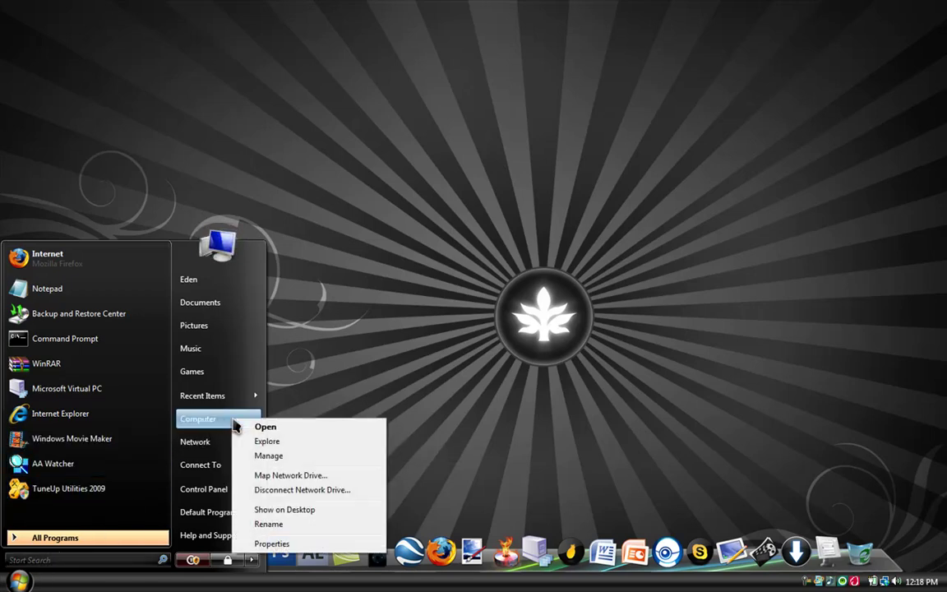
left_click(276, 462)
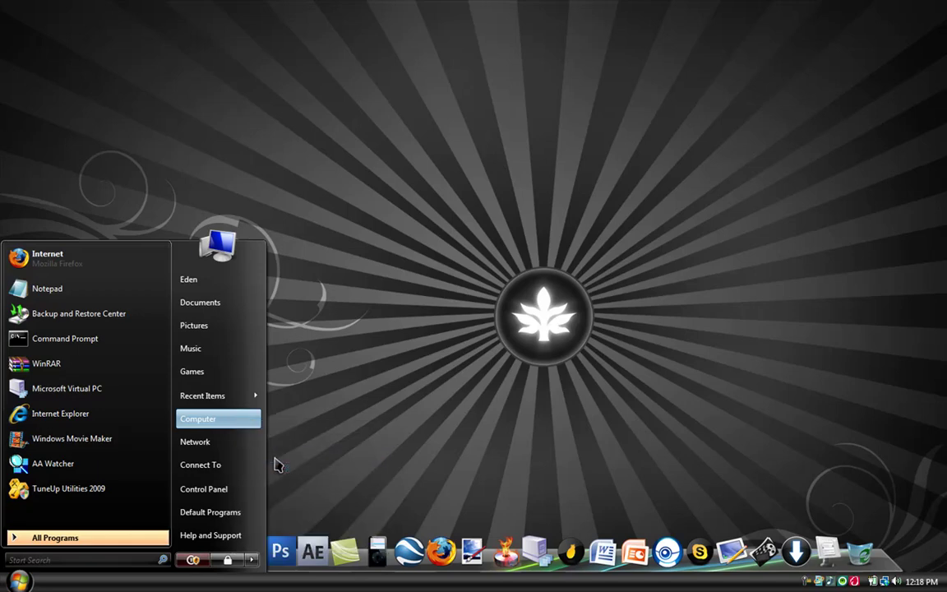
left_click(313, 421)
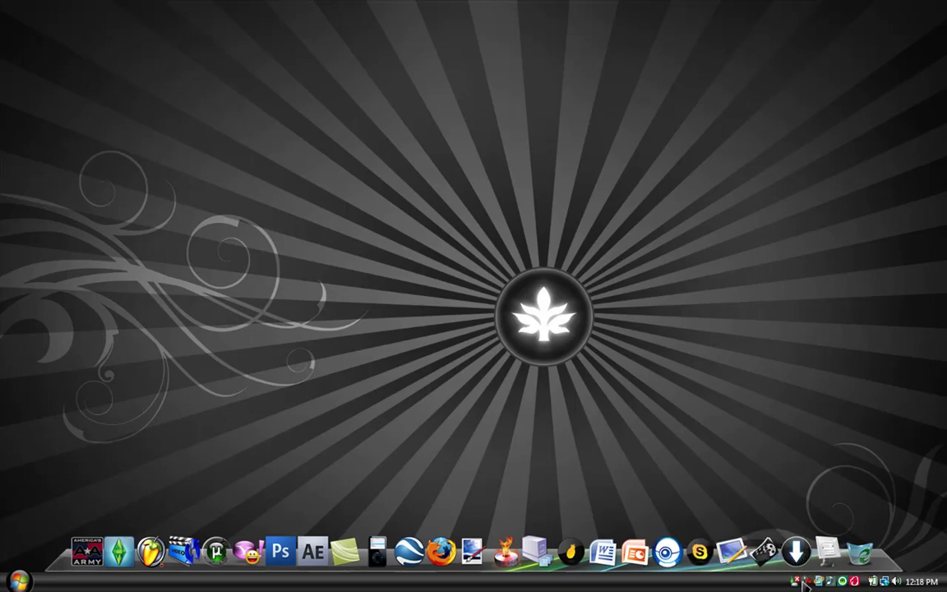
right_click(795, 581)
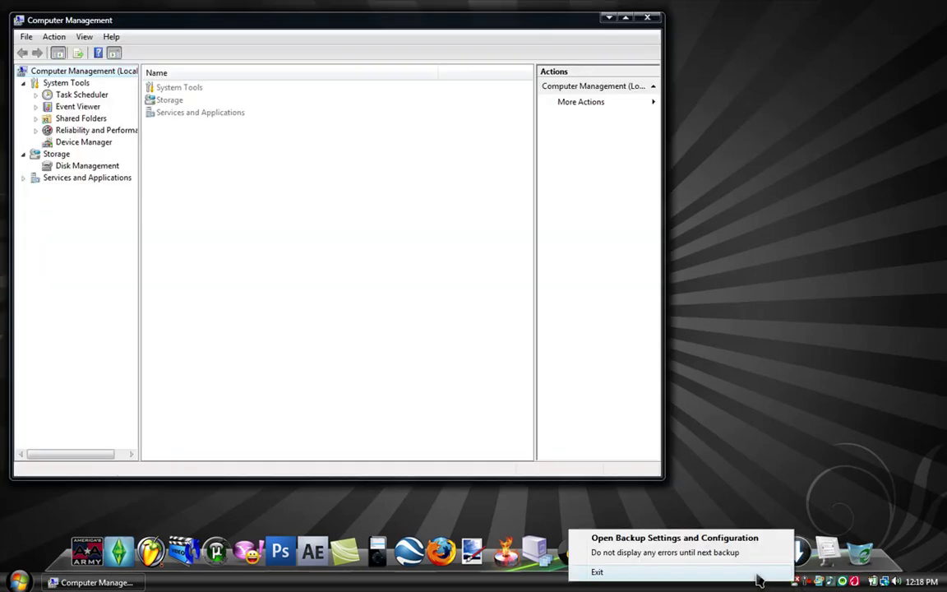
left_click(712, 573)
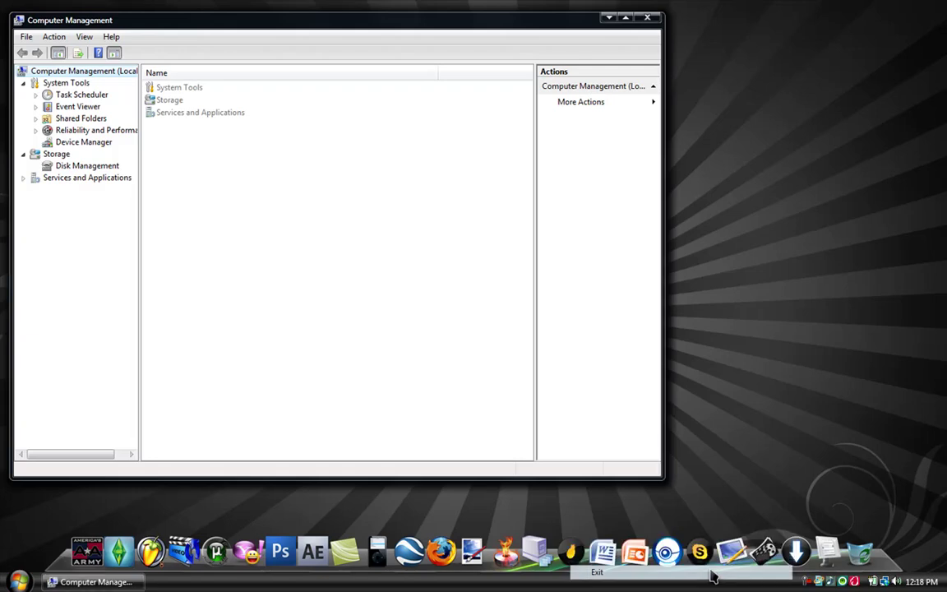
Reposition the Computer Management window, open Disk Management under Storage, and dismiss the backup notification.
left_click_drag(169, 26, 242, 67)
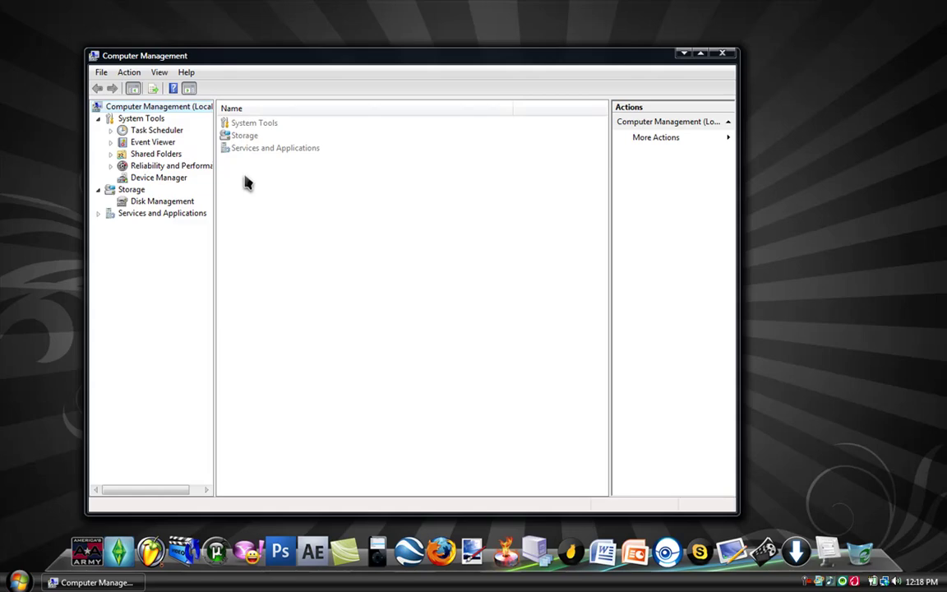
double_click(247, 138)
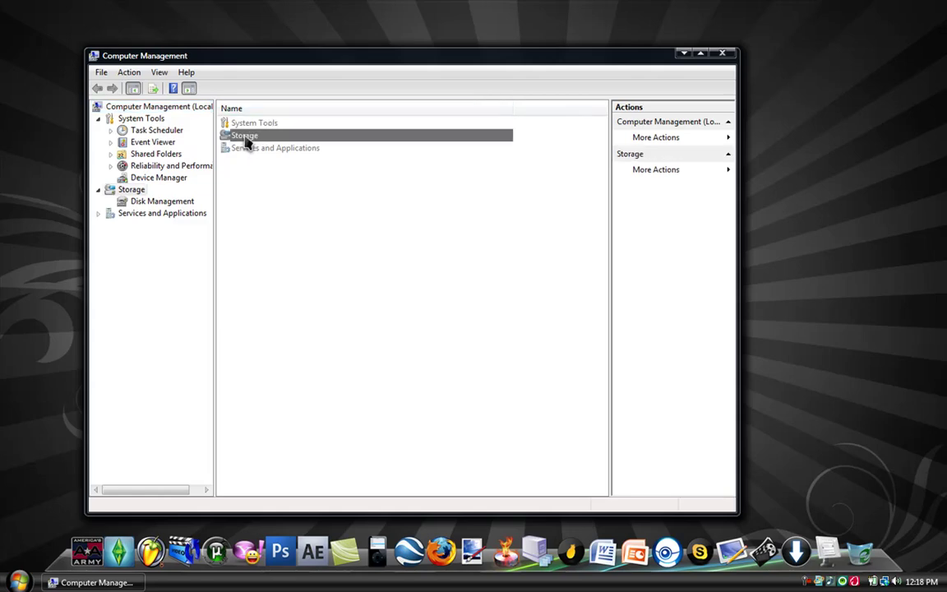
left_click(248, 130)
double_click(248, 127)
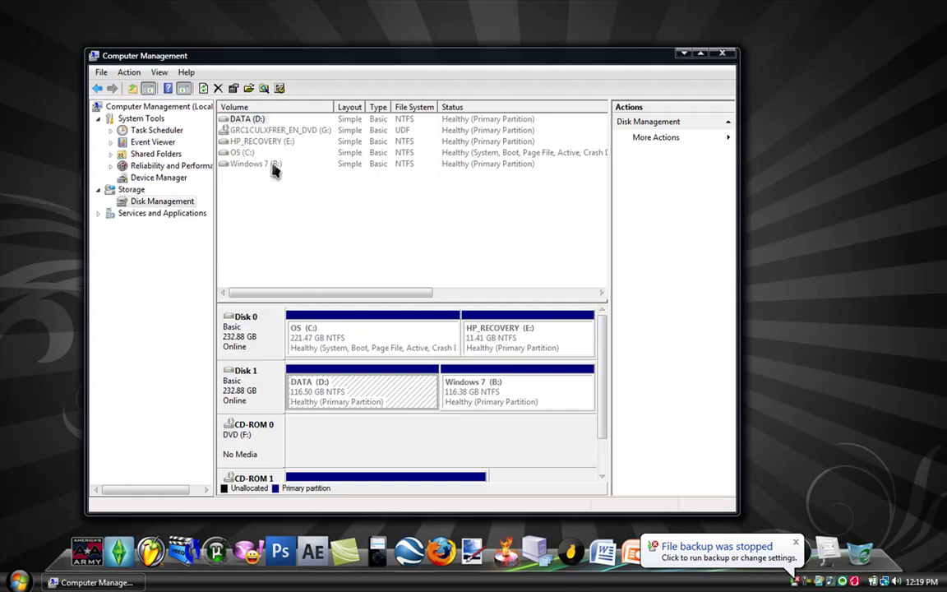
left_click(794, 542)
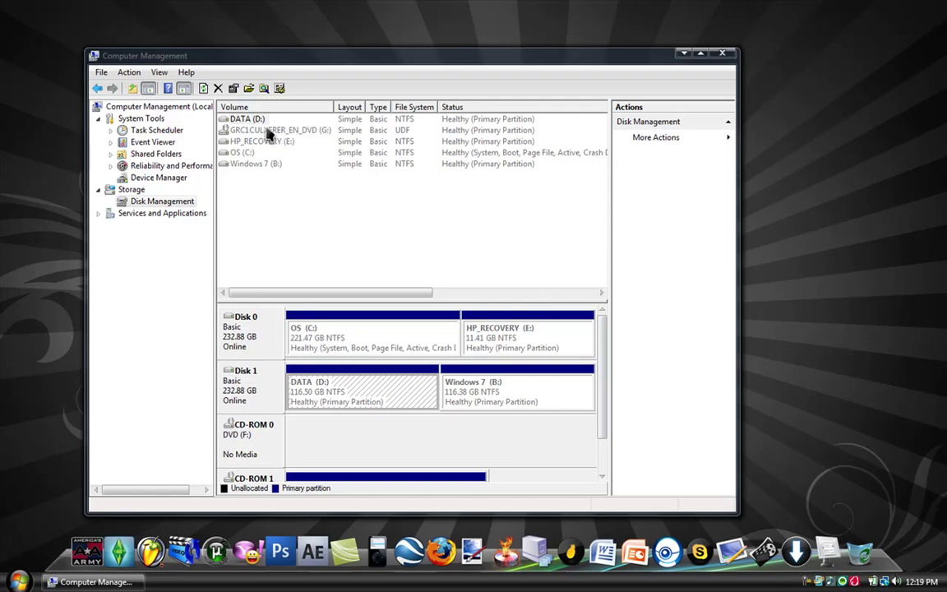
Open the Computer drive overview and place it below the Disk Management volume list for comparison.
left_click(18, 581)
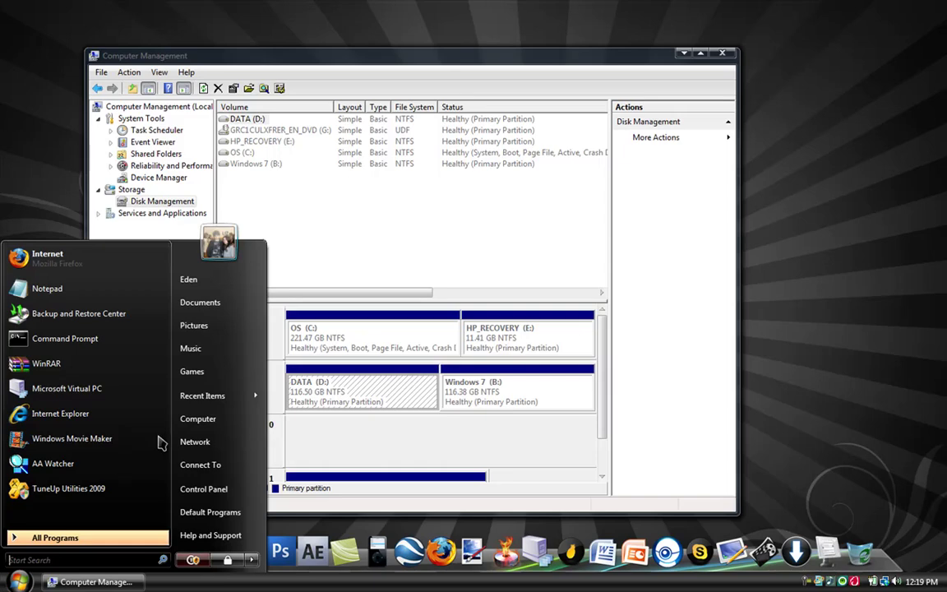
left_click(193, 418)
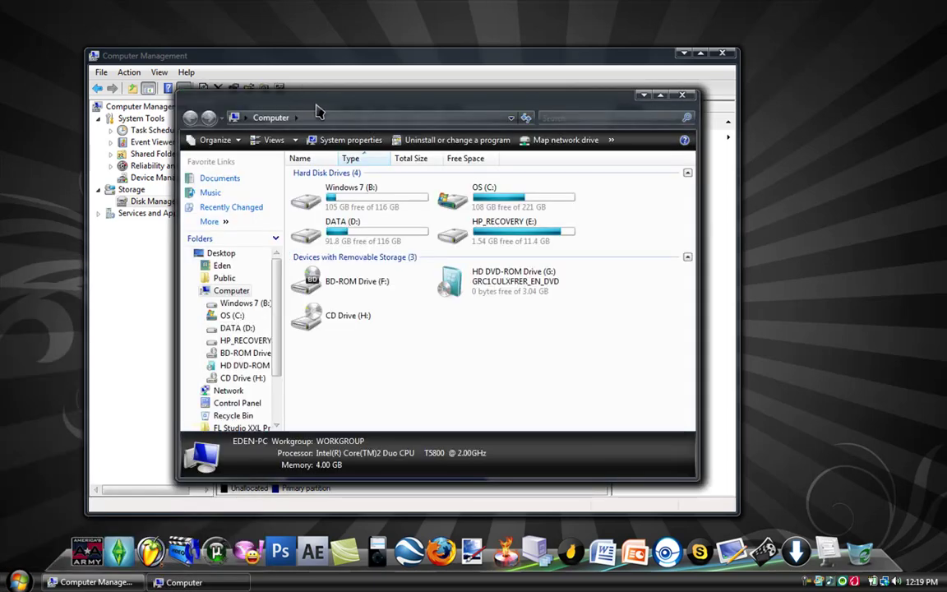
left_click_drag(316, 115, 223, 264)
left_click(244, 121)
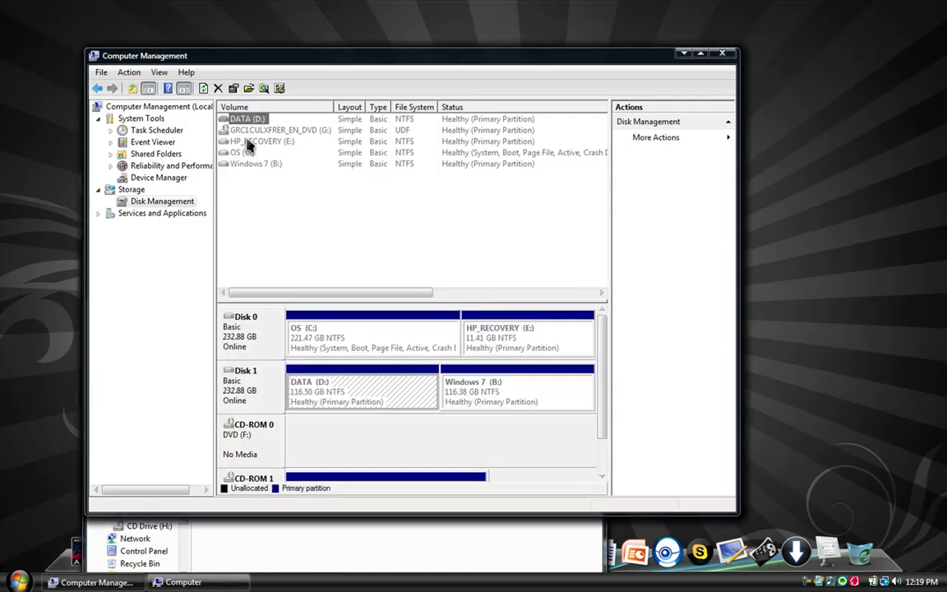
left_click(328, 545)
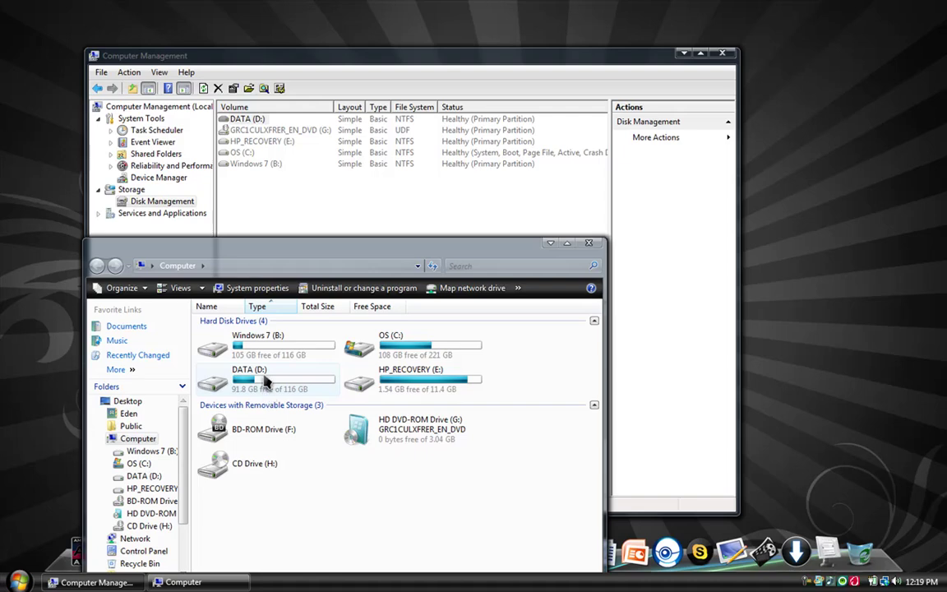
Examine the DATA (D:) hard drive and the HD DVD-ROM Drive (G:) in the drive overview.
left_click_drag(237, 393, 238, 324)
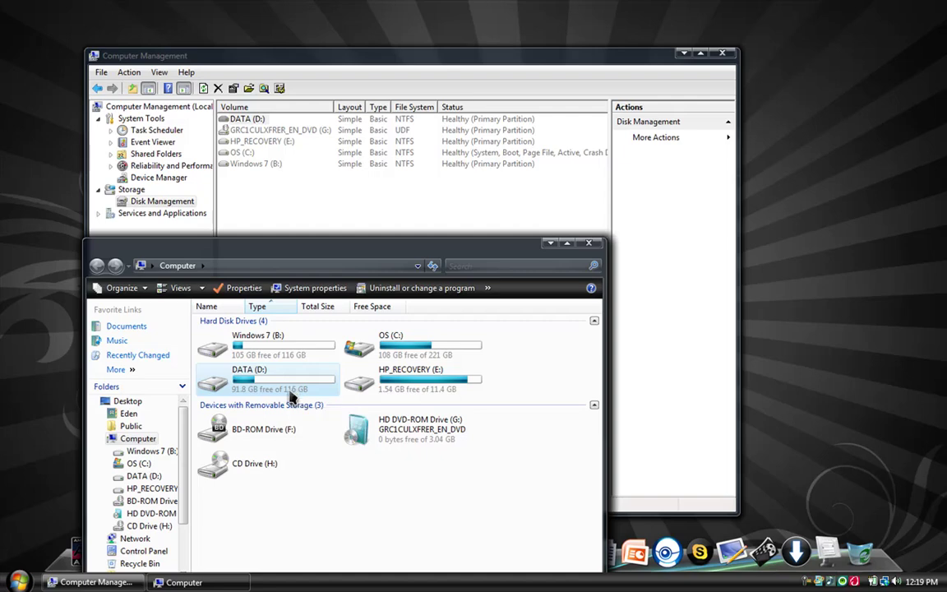
mouse_move(290, 396)
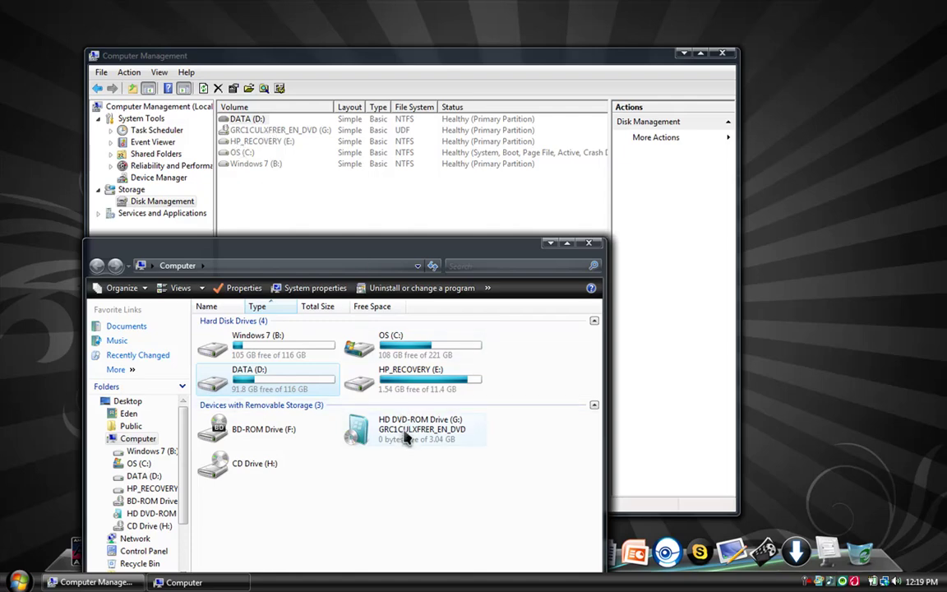
mouse_move(405, 431)
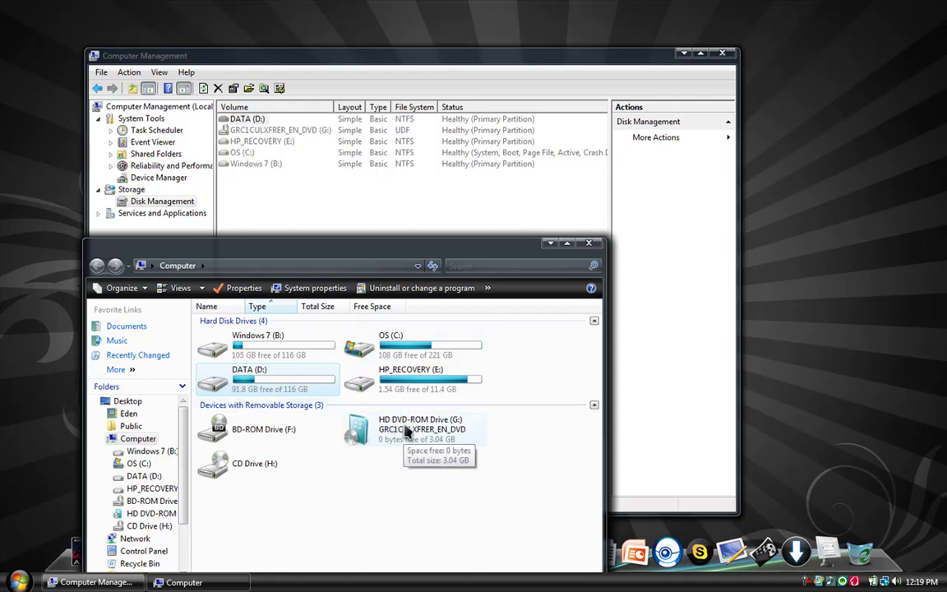
Review the volume operations offered for OS (C:) in Disk Management and compare with the drive overview.
right_click(242, 154)
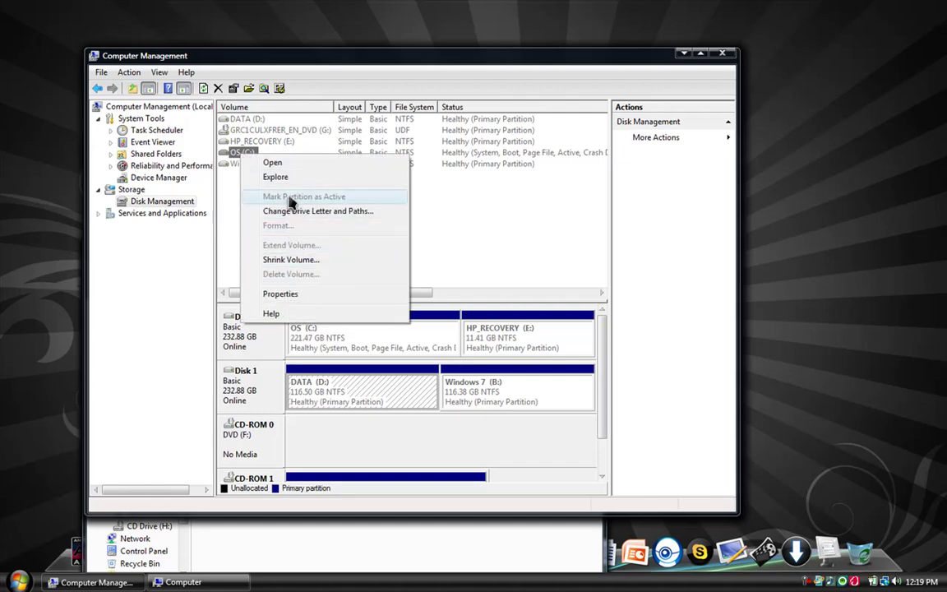
left_click(449, 288)
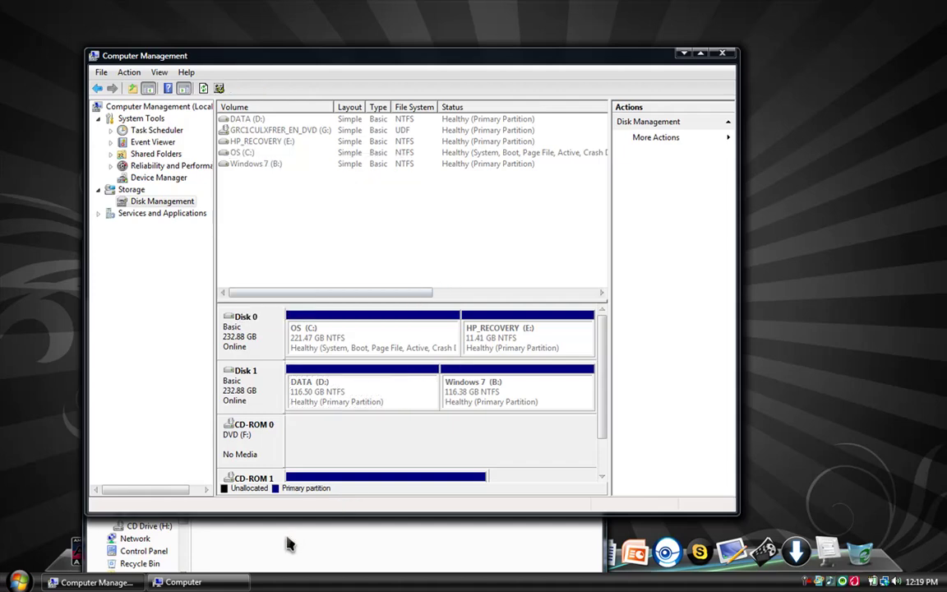
left_click(243, 554)
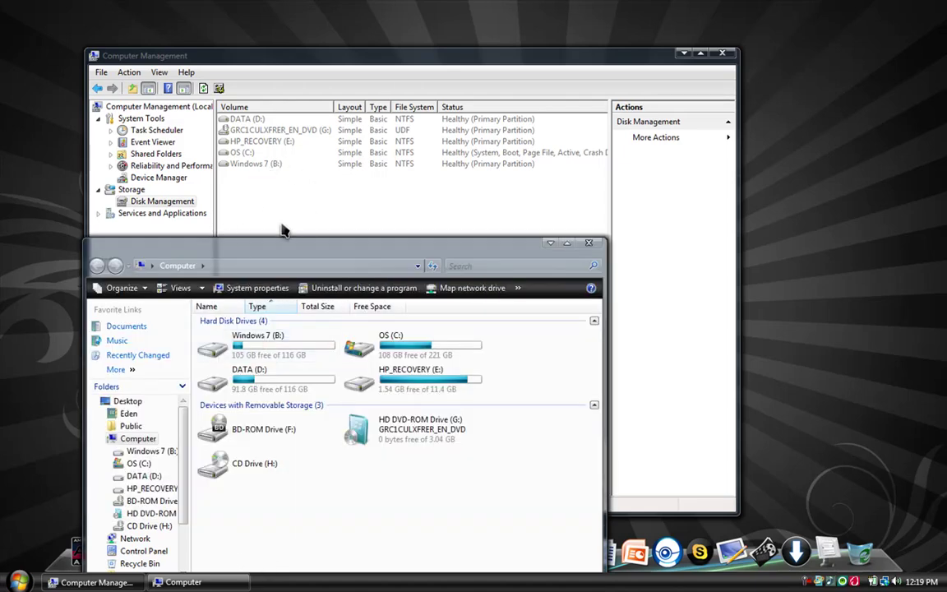
left_click(252, 204)
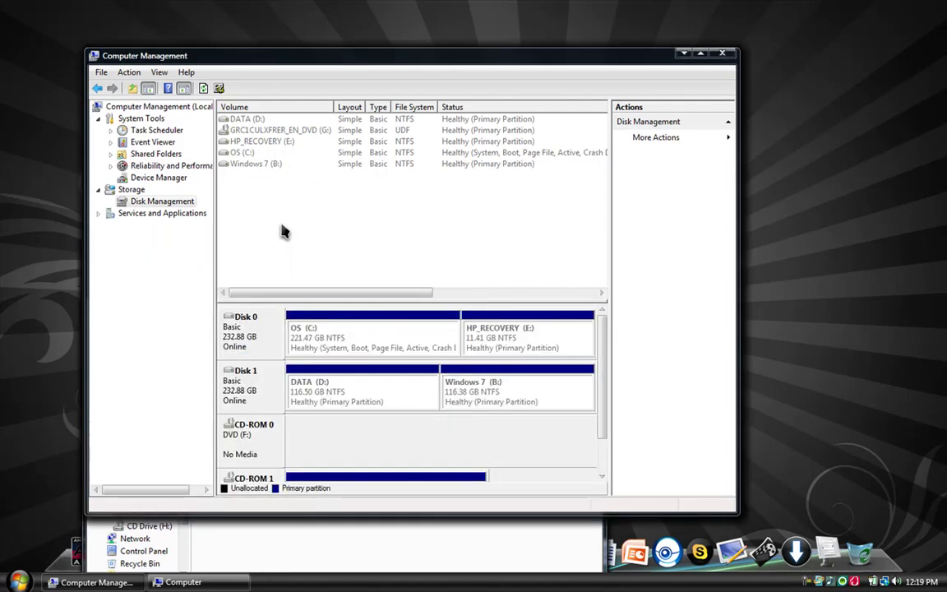
View the Shrink Volume settings for the DATA (D:) partition on Disk 1, then cancel without shrinking.
right_click(373, 384)
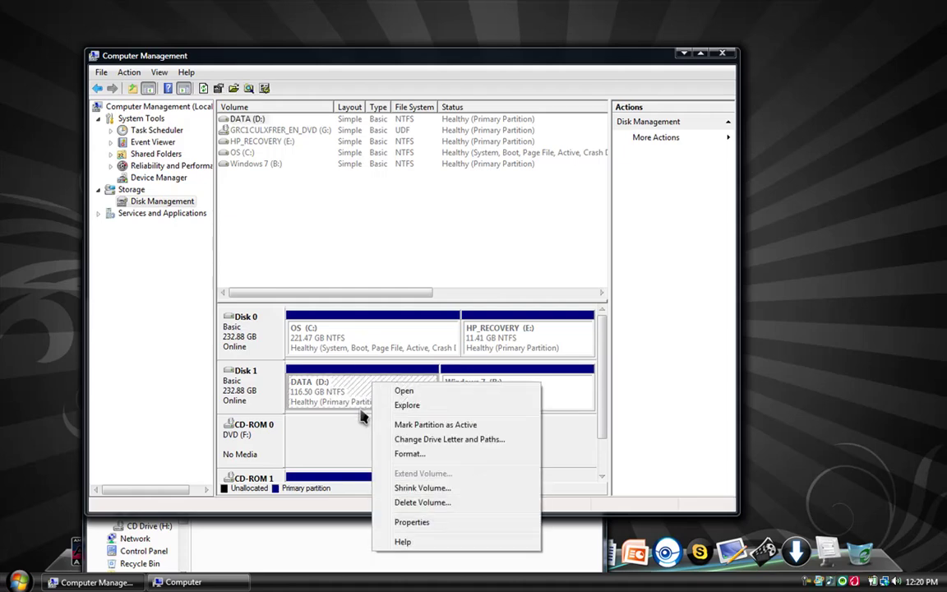
left_click(465, 490)
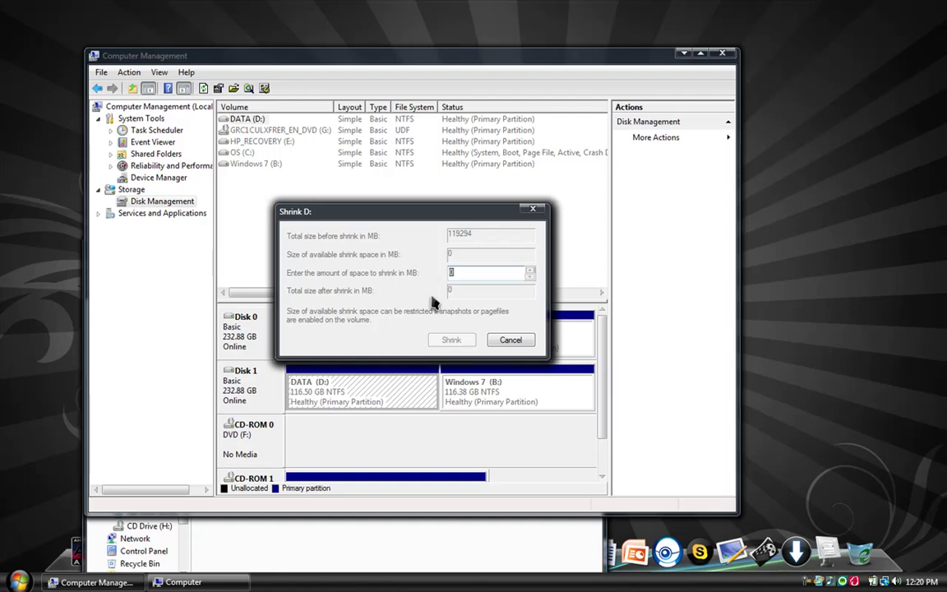
left_click(509, 340)
Review the volume operations offered for the Windows 7 (B:) and DATA (D:) partitions on Disk 1.
right_click(498, 390)
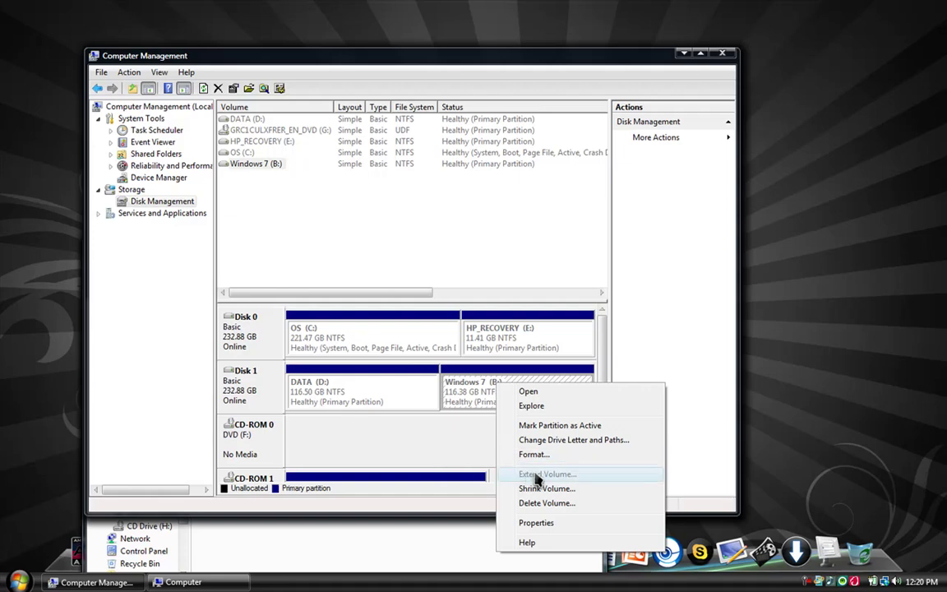
right_click(401, 379)
left_click(401, 431)
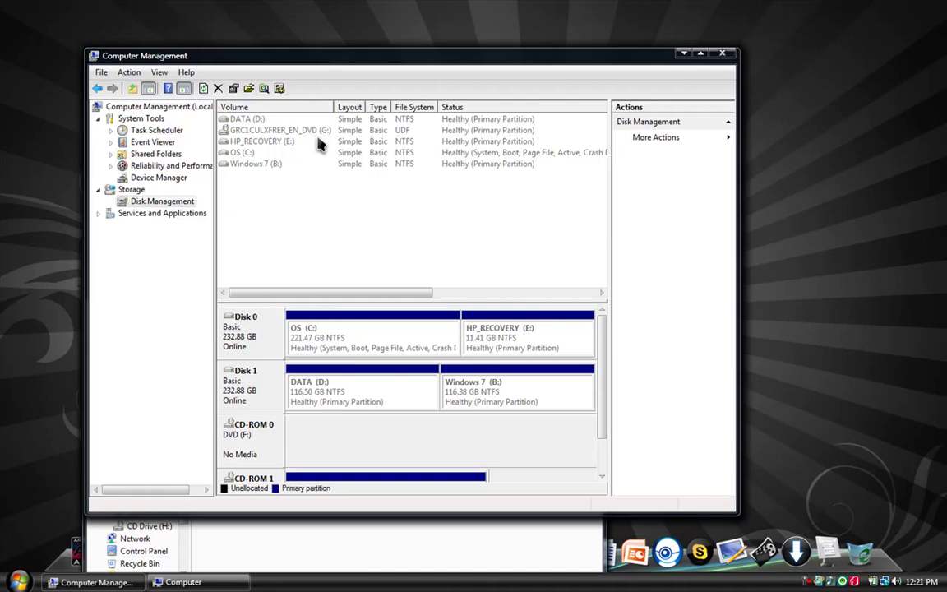
Close the Computer Management console and the Computer drive overview.
left_click(723, 53)
left_click_drag(325, 251, 412, 116)
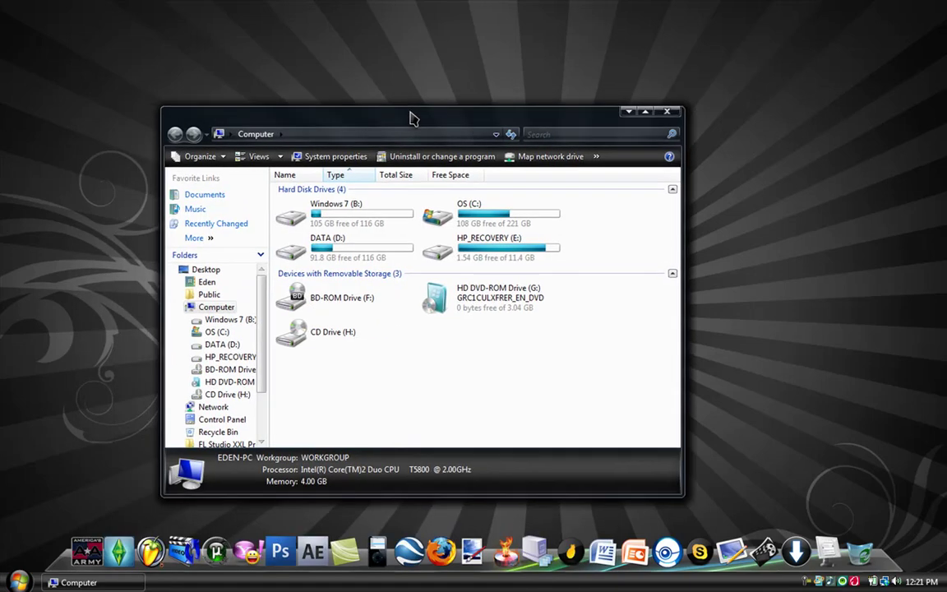
left_click(666, 112)
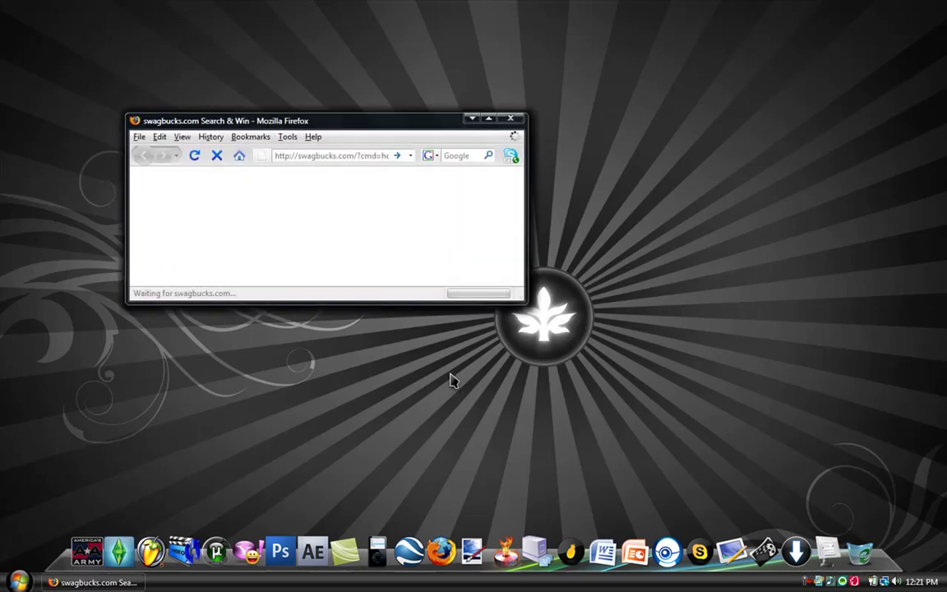
double_click(264, 120)
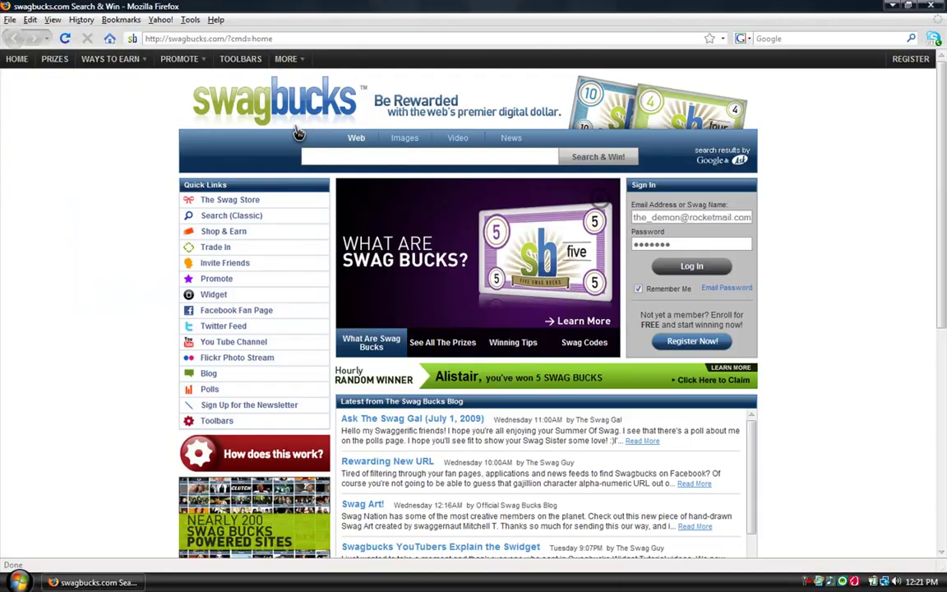
left_click(342, 38)
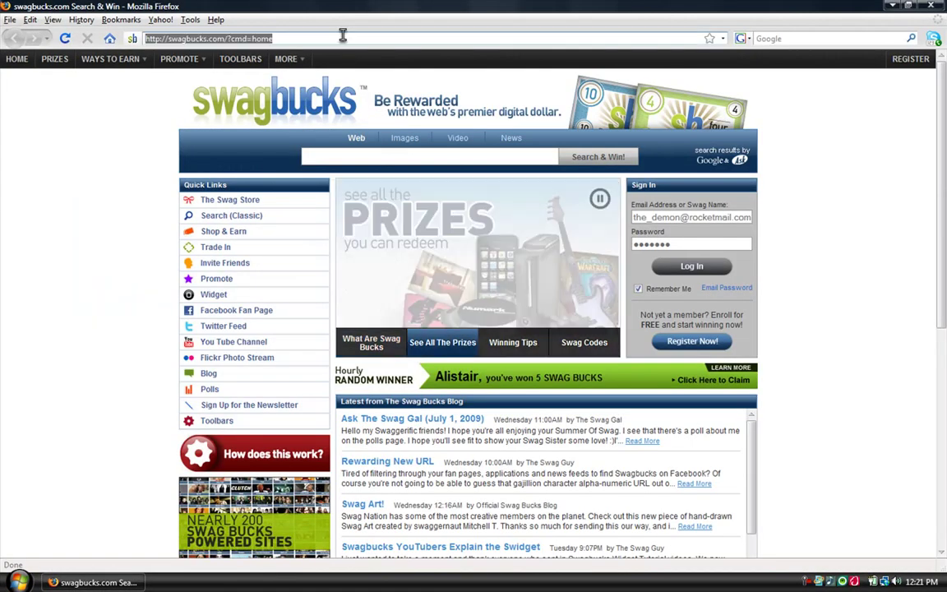
type("www.")
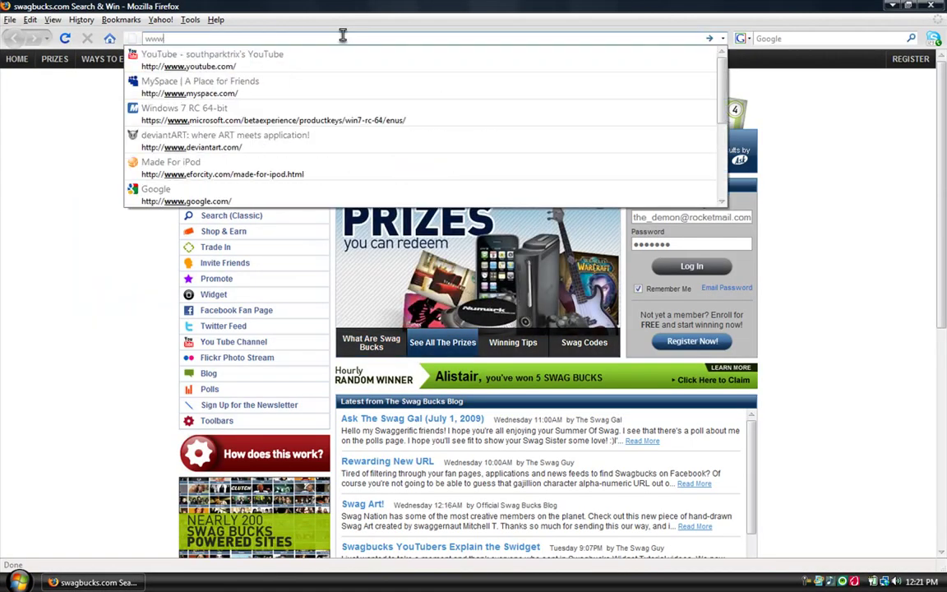
type("google.com")
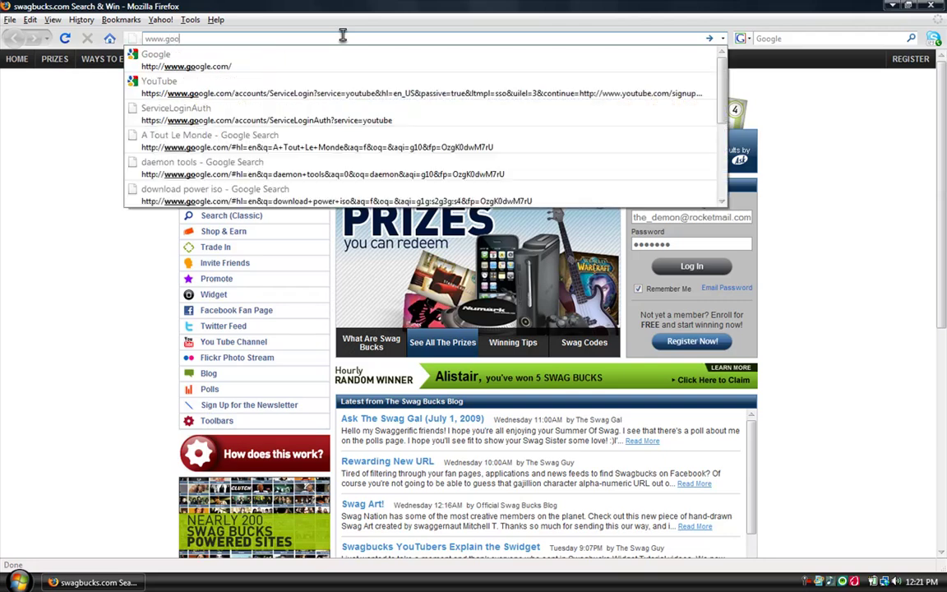
key("Return")
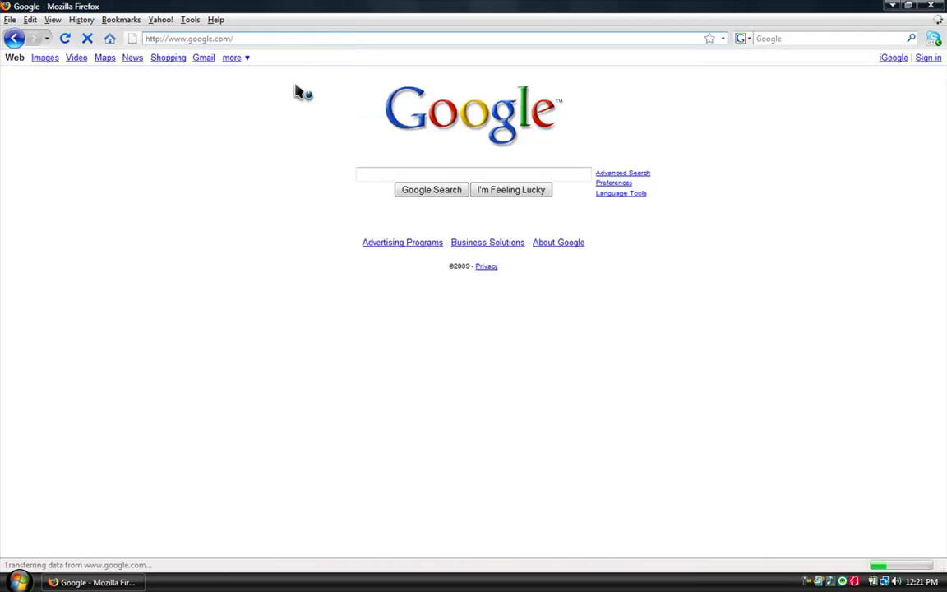
Search Google for daemon tools and open the Downloads page of daemon-tools.cc.
type("daqe")
key("BackSpace")
key("BackSpace")
key("BackSpace")
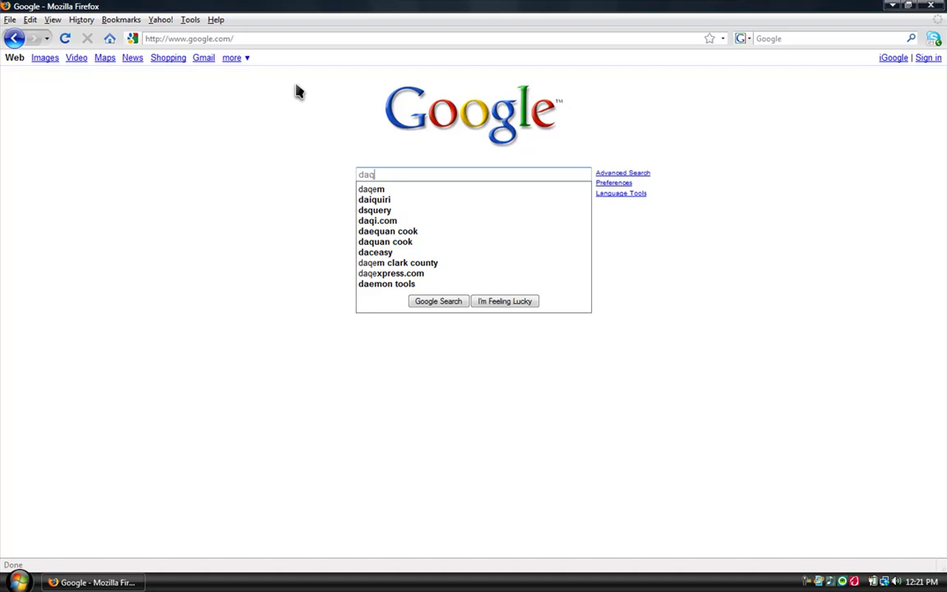
type("aemio")
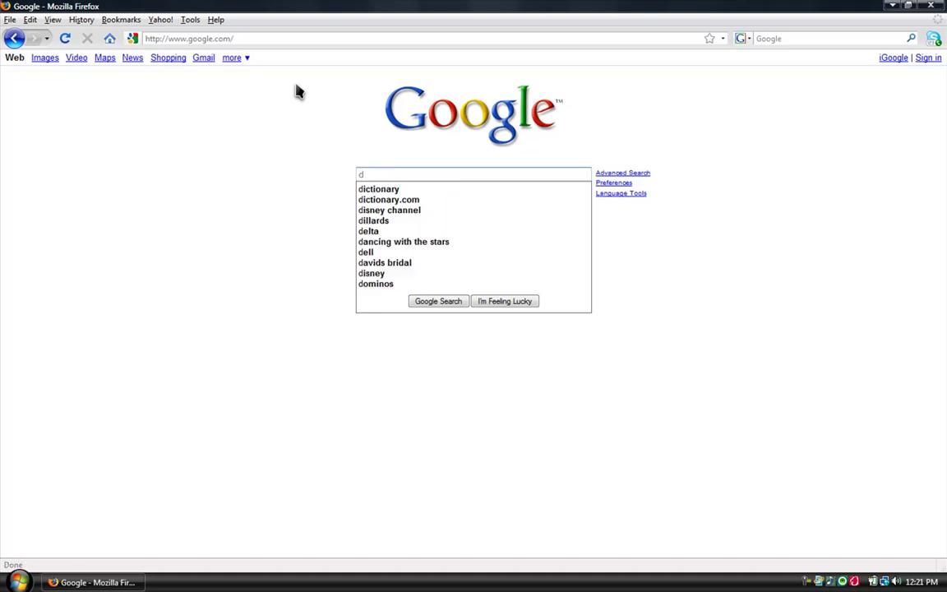
key("BackSpace")
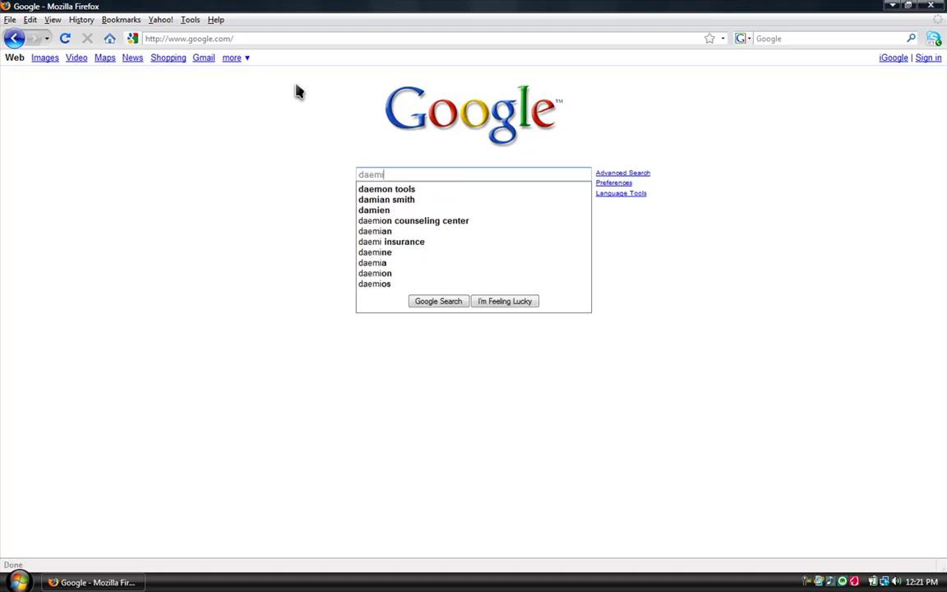
key("Down")
key("Return")
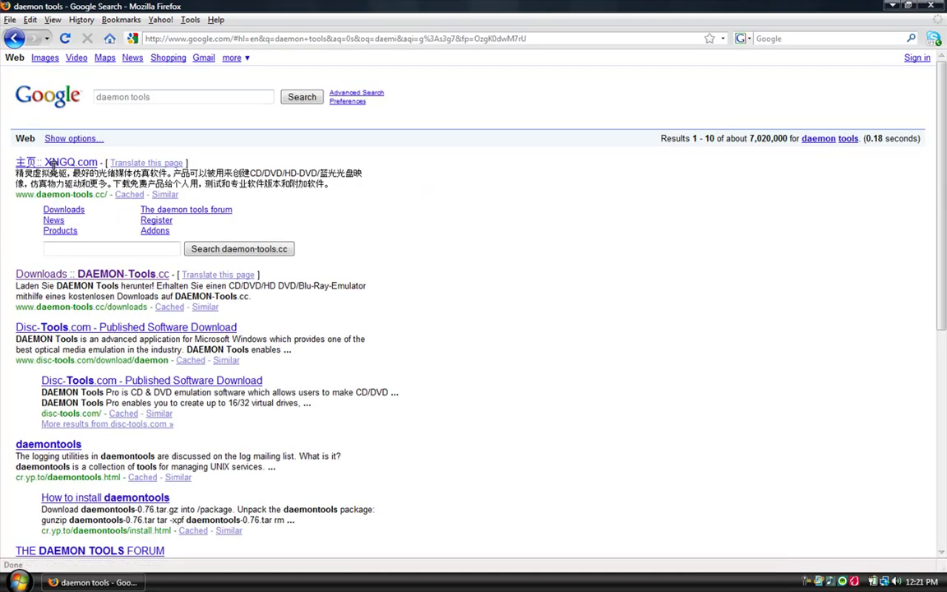
left_click(53, 210)
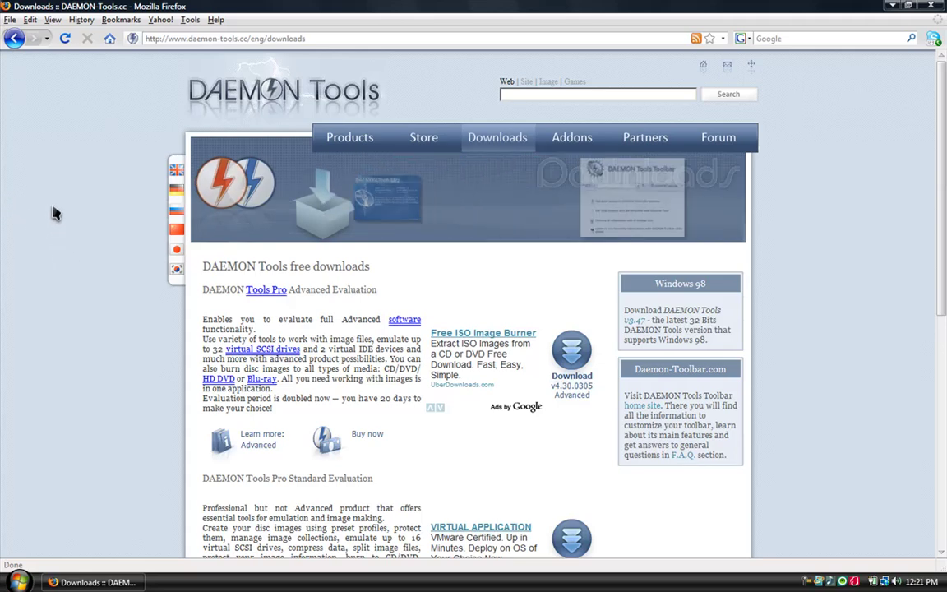
left_click(325, 38)
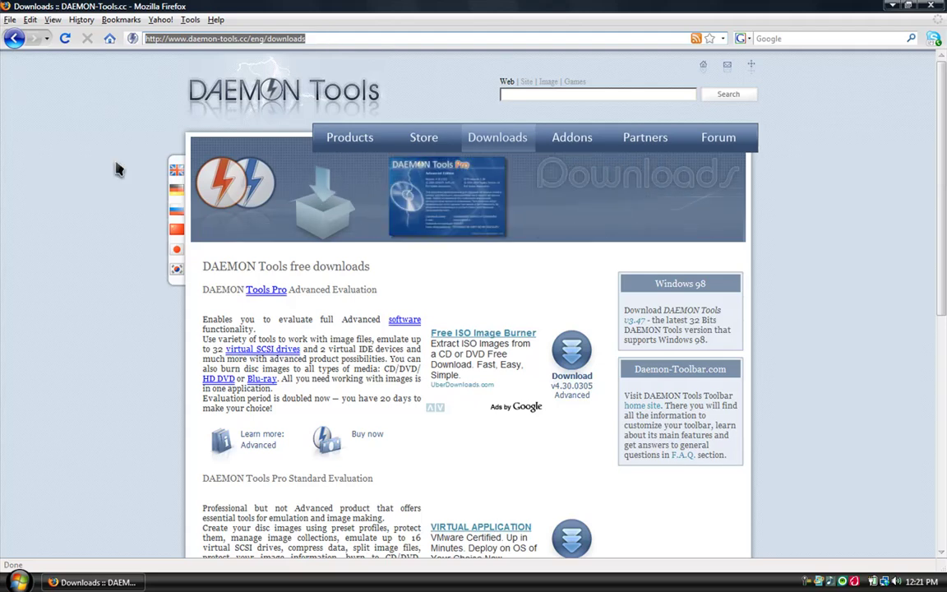
type("www.")
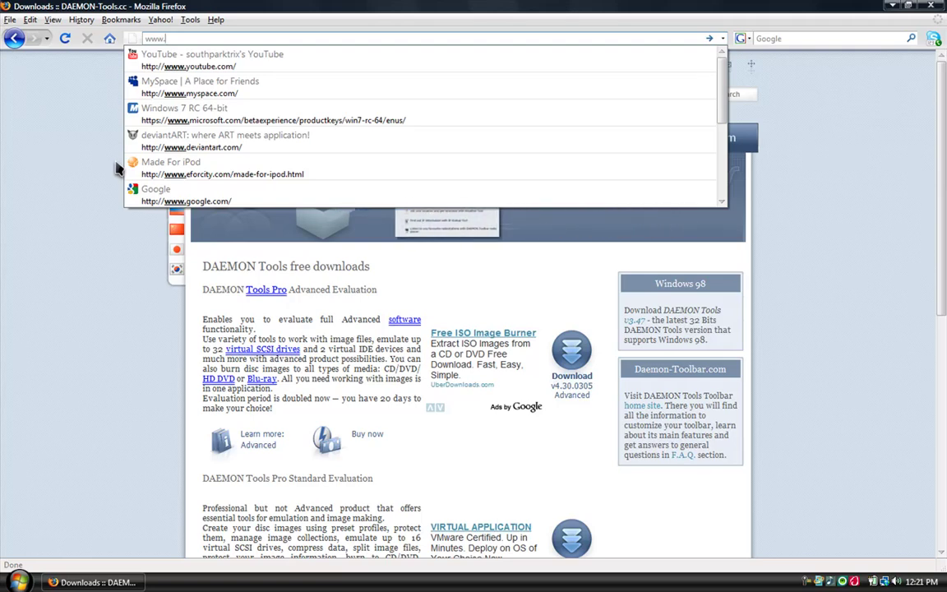
type("m")
key("Down")
key("Down")
key("Down")
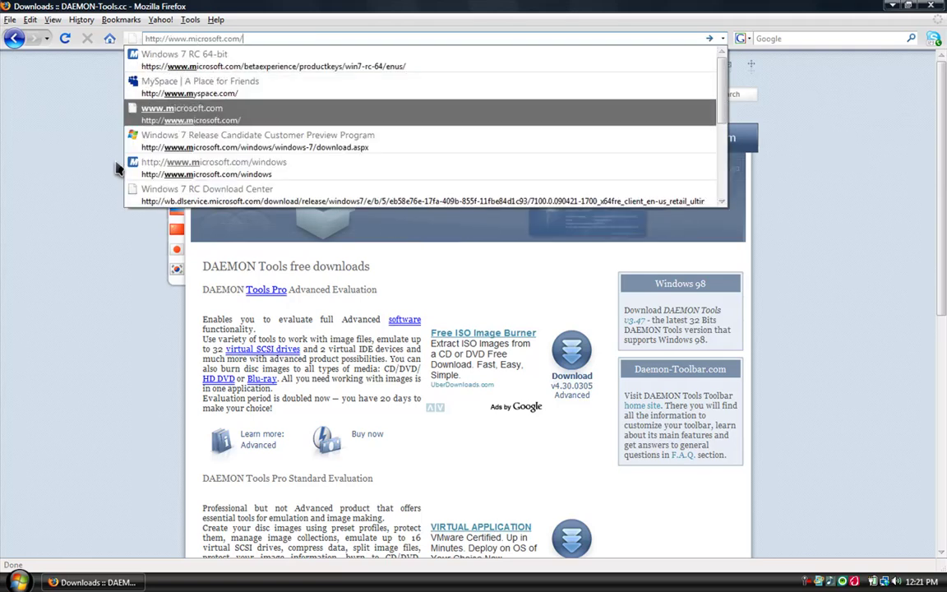
key("Down")
key("Down")
key("Up")
key("Return")
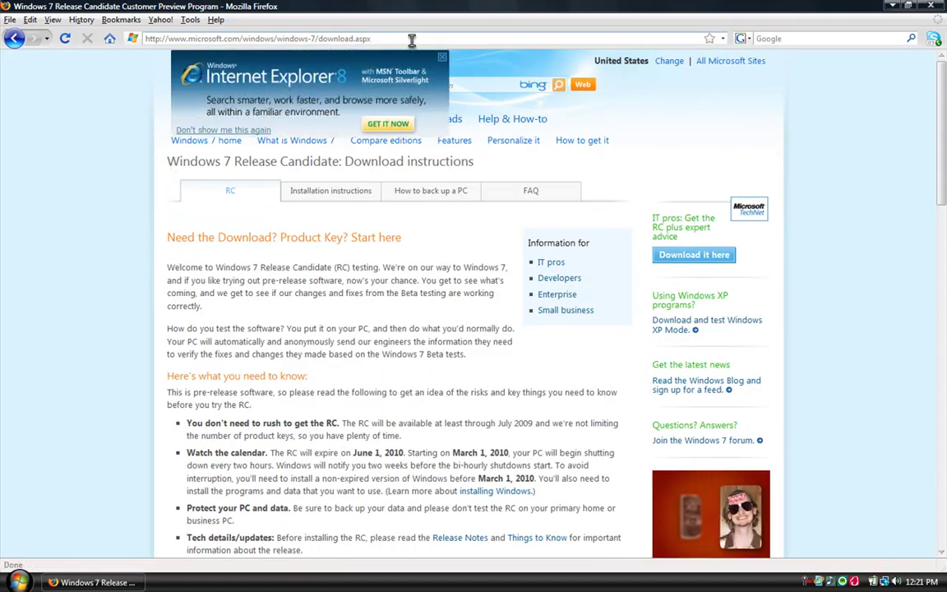
left_click_drag(367, 39, 131, 38)
left_click(97, 97)
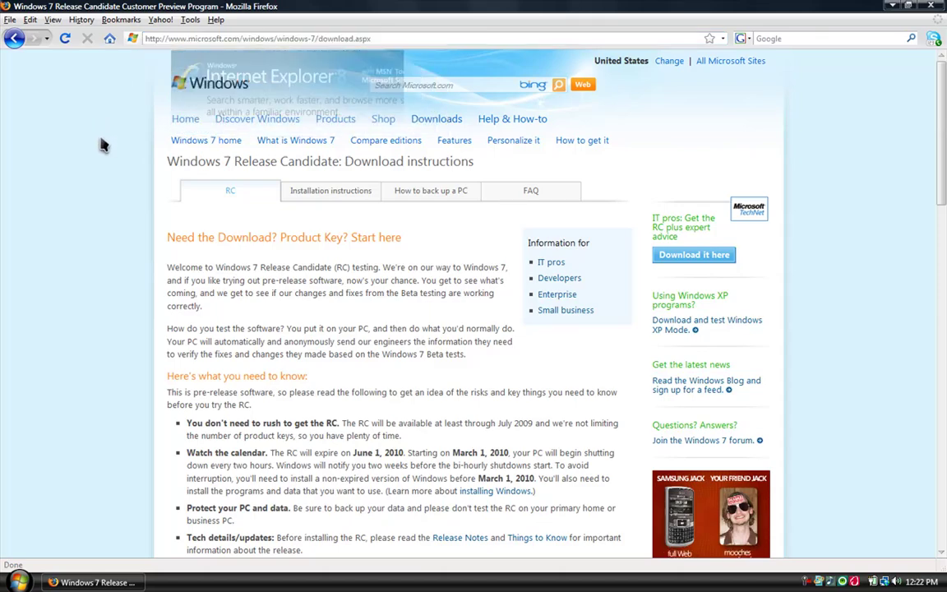
Find the Get the download section and request the 64-bit version of Windows 7 RC in English.
scroll(100, 180, "down", 12)
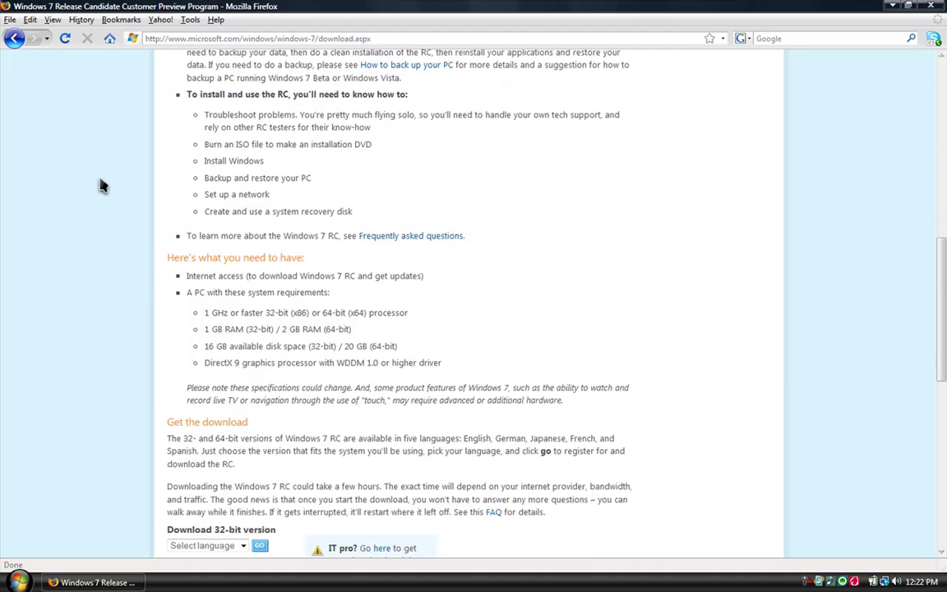
scroll(100, 184, "down", 5)
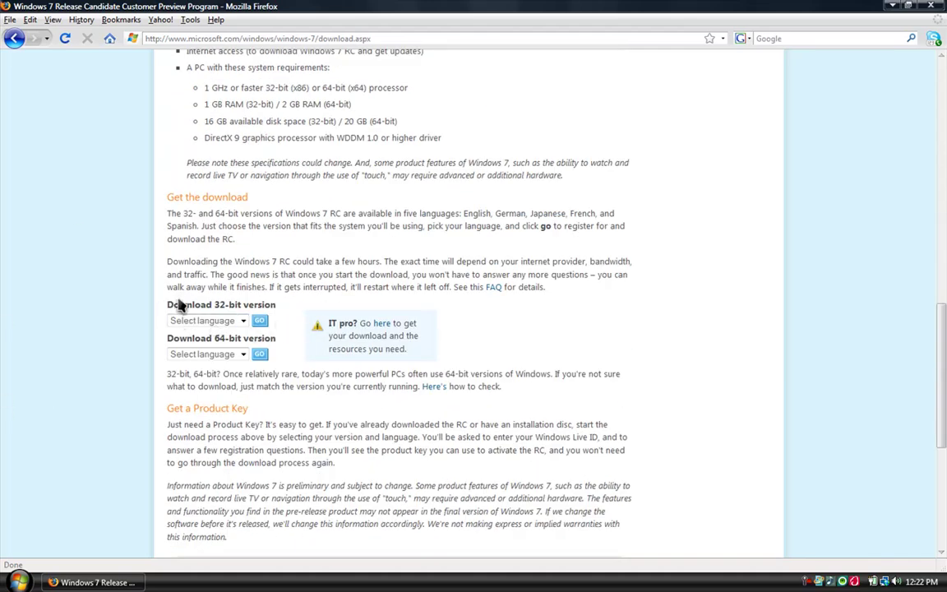
left_click_drag(168, 306, 277, 264)
left_click(296, 312)
left_click_drag(167, 305, 232, 306)
left_click_drag(547, 286, 256, 305)
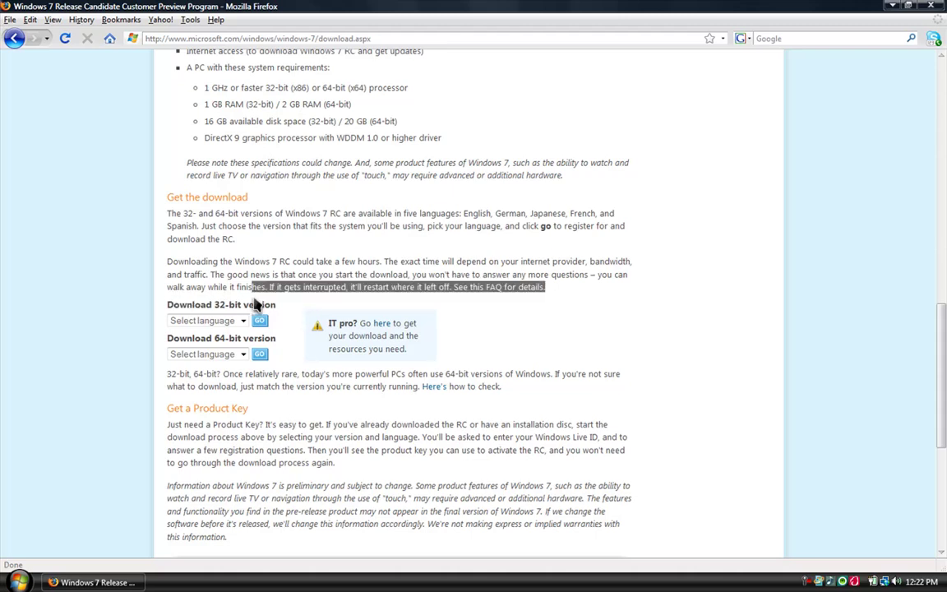
left_click(251, 338)
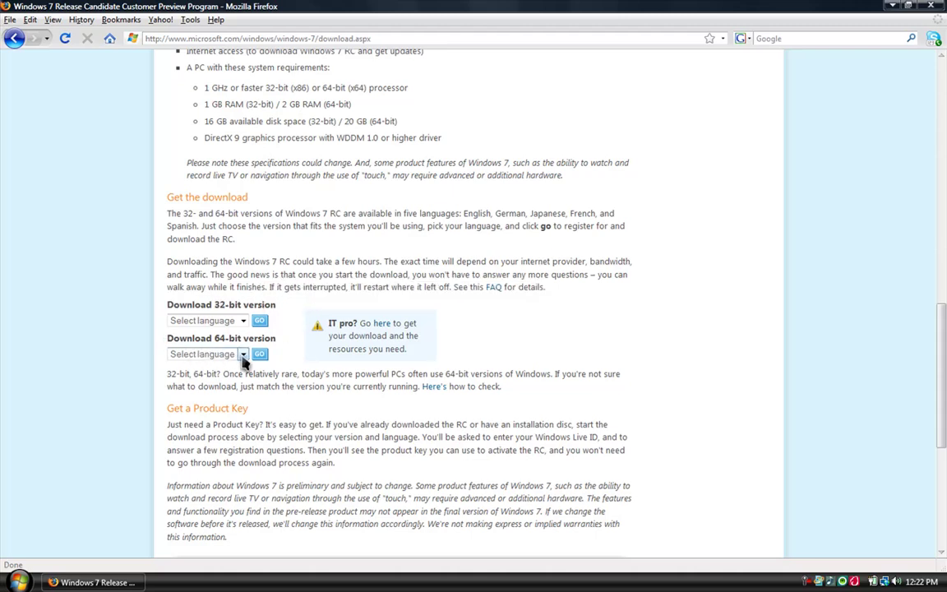
left_click(244, 354)
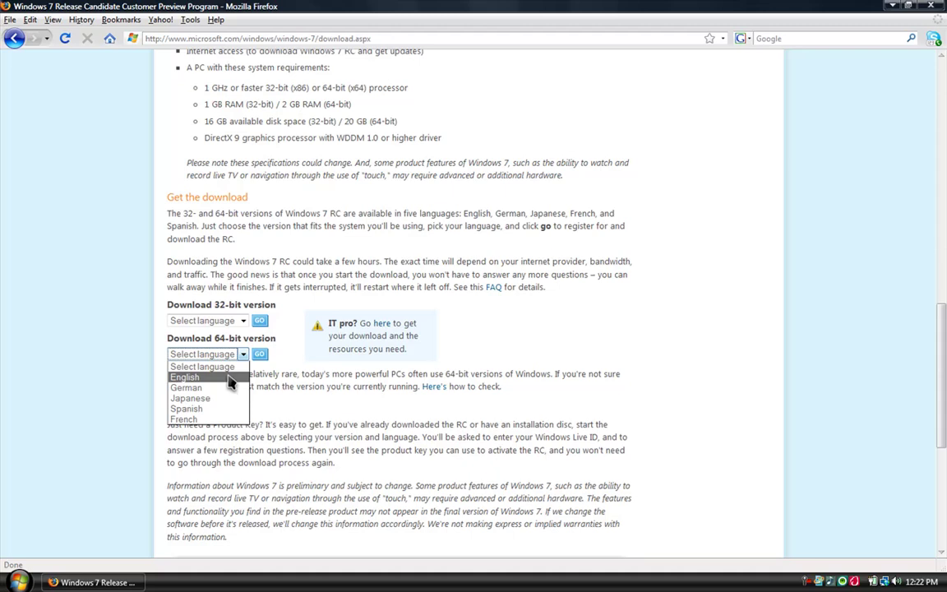
left_click(250, 375)
left_click(259, 354)
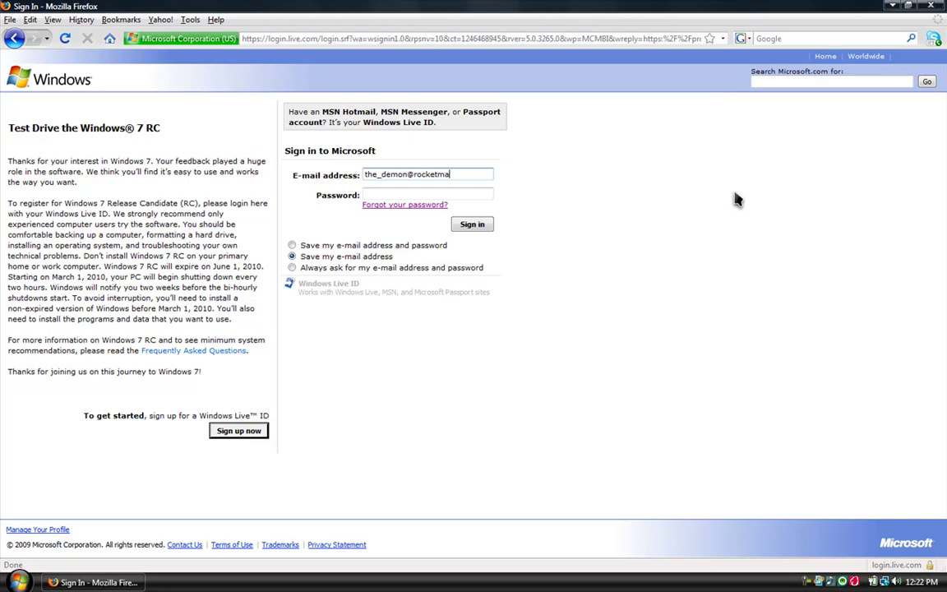
Fill in the Windows Live ID e-mail address, sign in, and highlight the Windows 7 RC 64-bit product key.
type("com")
key("Tab")
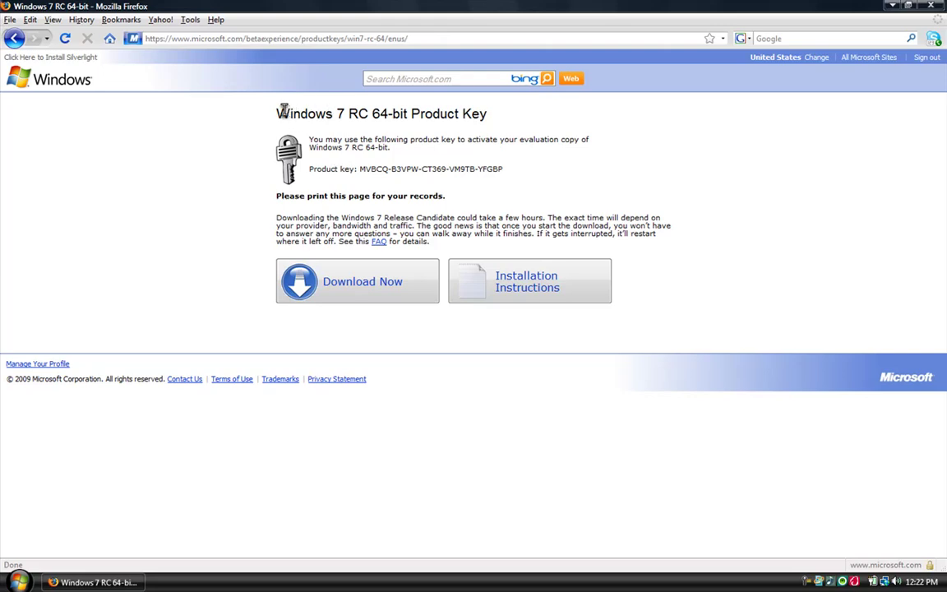
left_click_drag(282, 113, 489, 115)
left_click(488, 120)
left_click_drag(358, 169, 577, 169)
left_click(577, 169)
Start the Windows 7 RC download to view its Save dialog, then cancel saving the ISO and close the Firefox window.
left_click(306, 285)
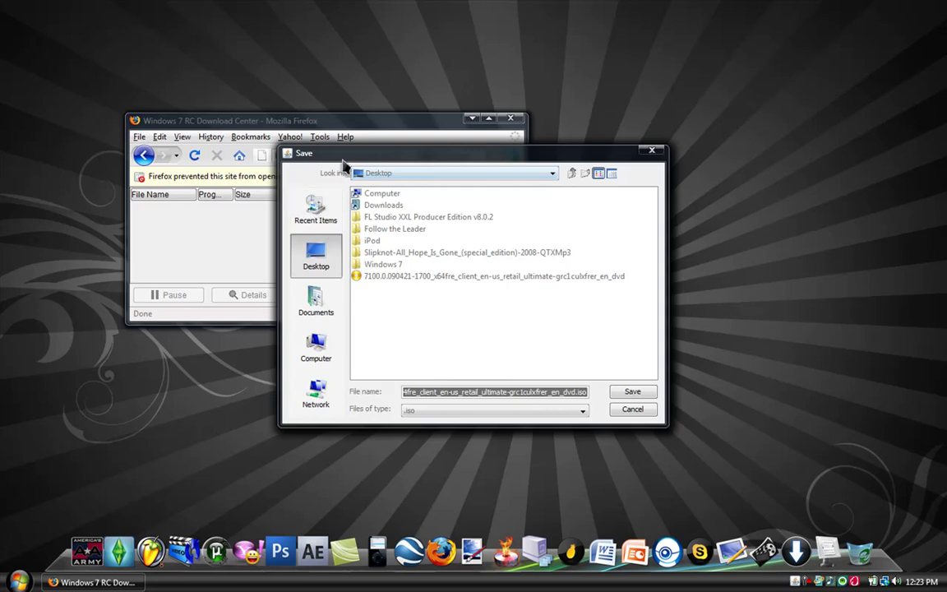
left_click(507, 410)
left_click(629, 410)
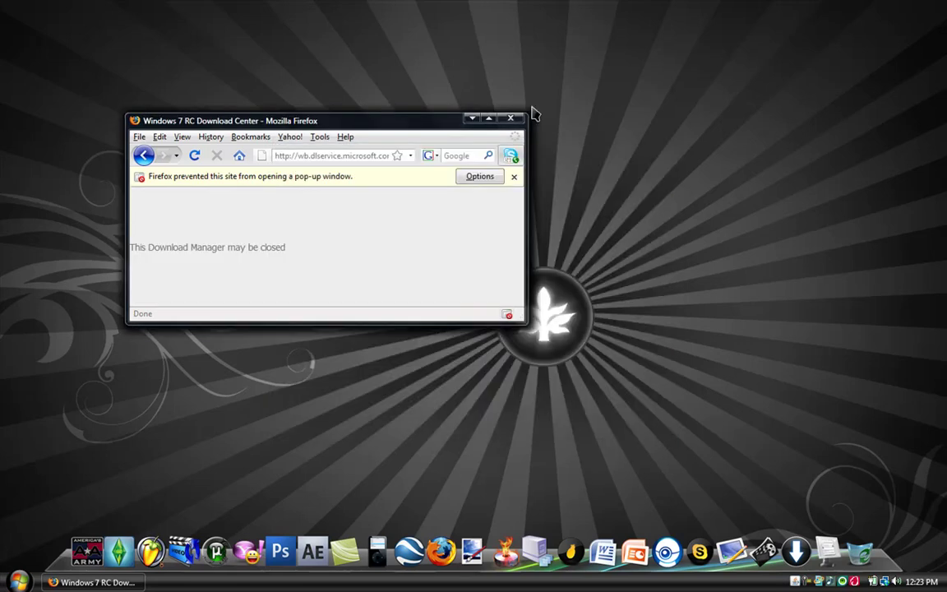
left_click(508, 121)
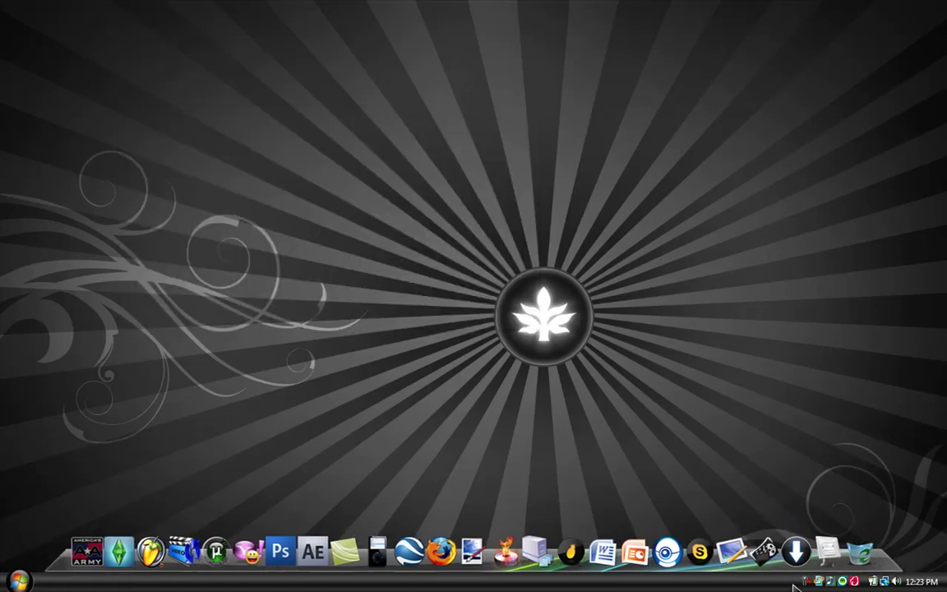
Launch DAEMON Tools Lite from the Desktop folder, then close the folder window.
left_click(735, 489)
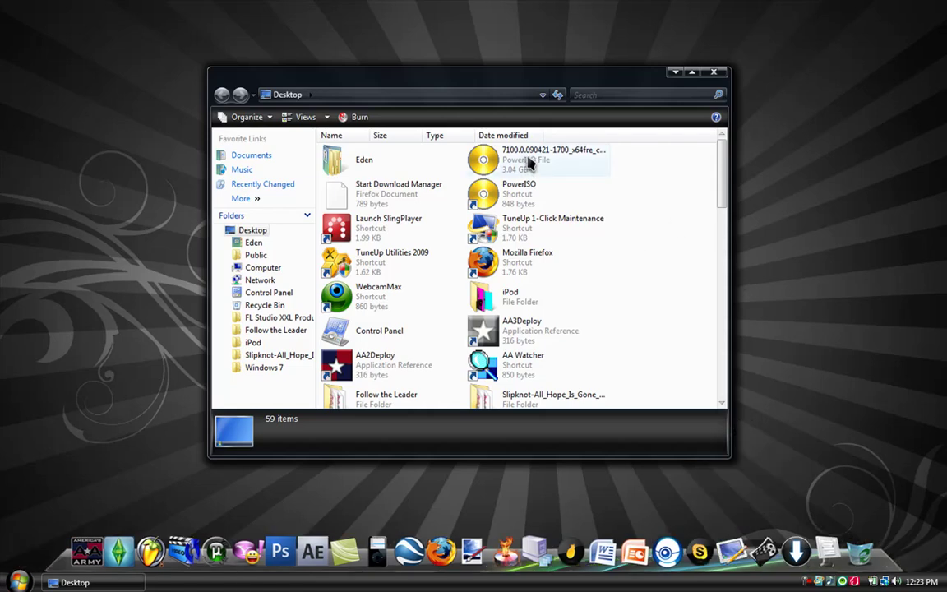
scroll(680, 296, "down", 6)
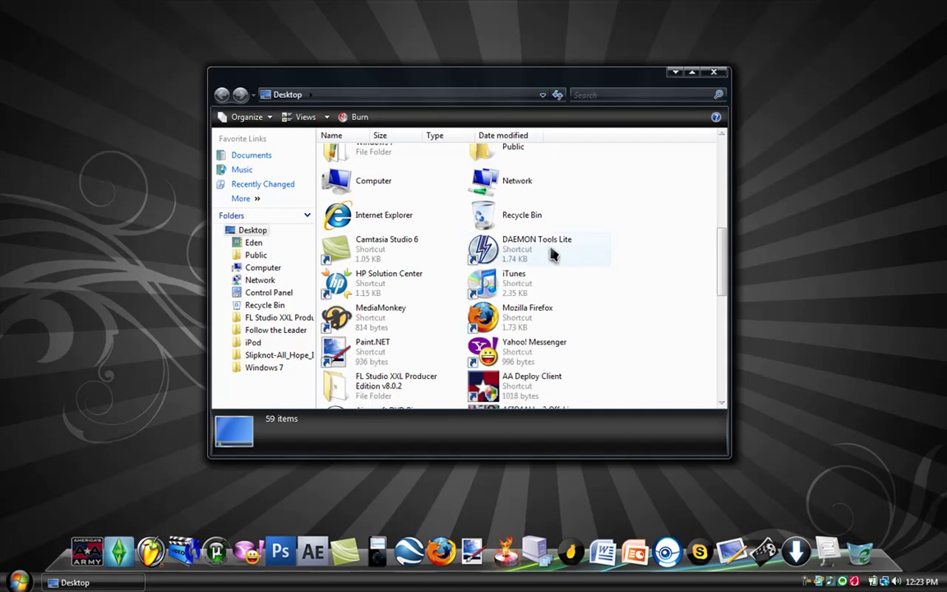
left_click(549, 247)
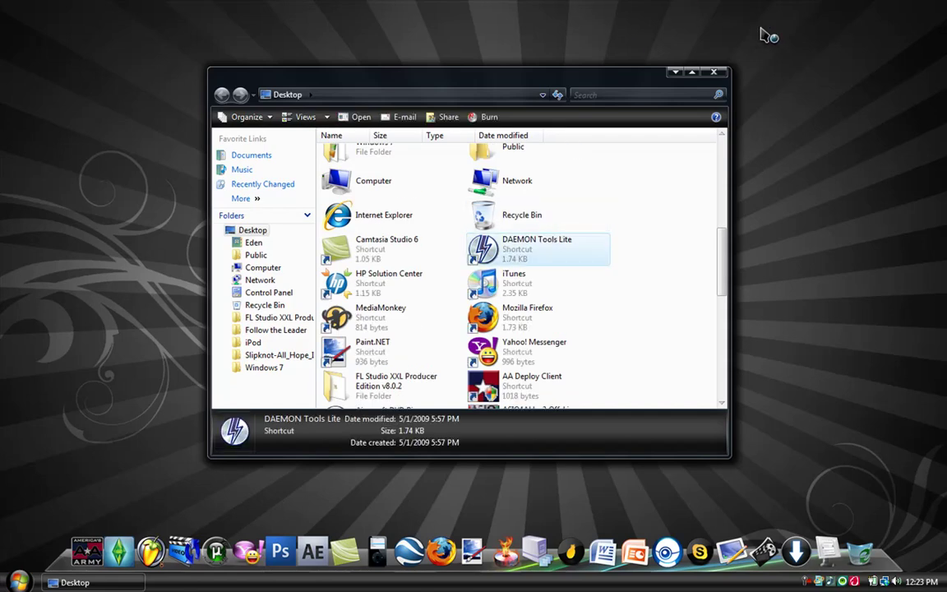
left_click(713, 74)
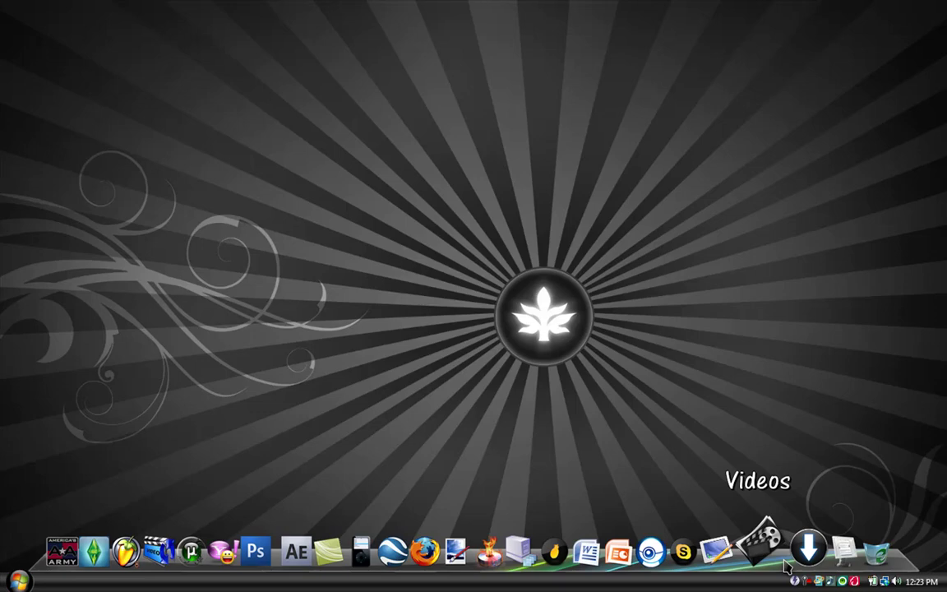
Unmount all drives in DAEMON Tools.
left_click(795, 581)
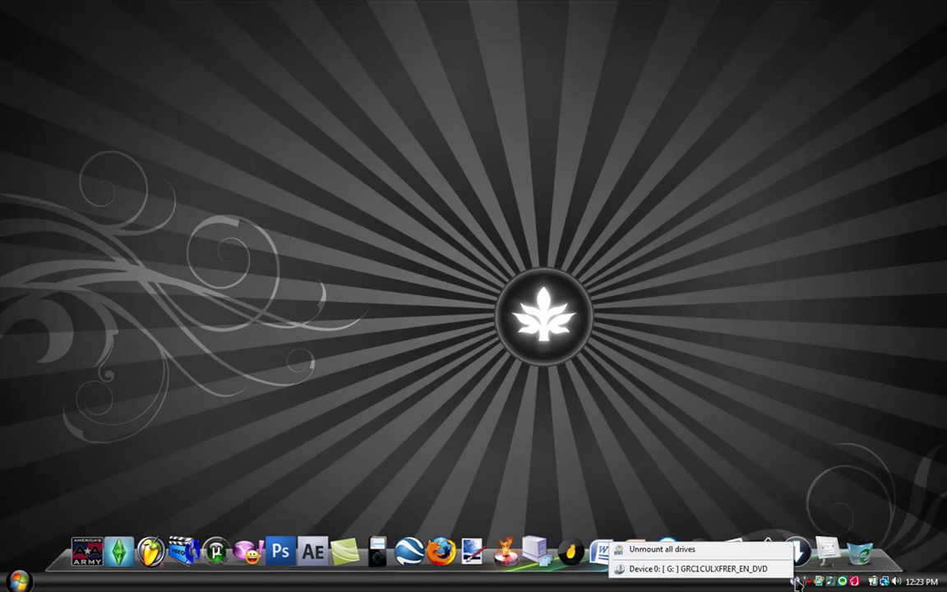
left_click(743, 556)
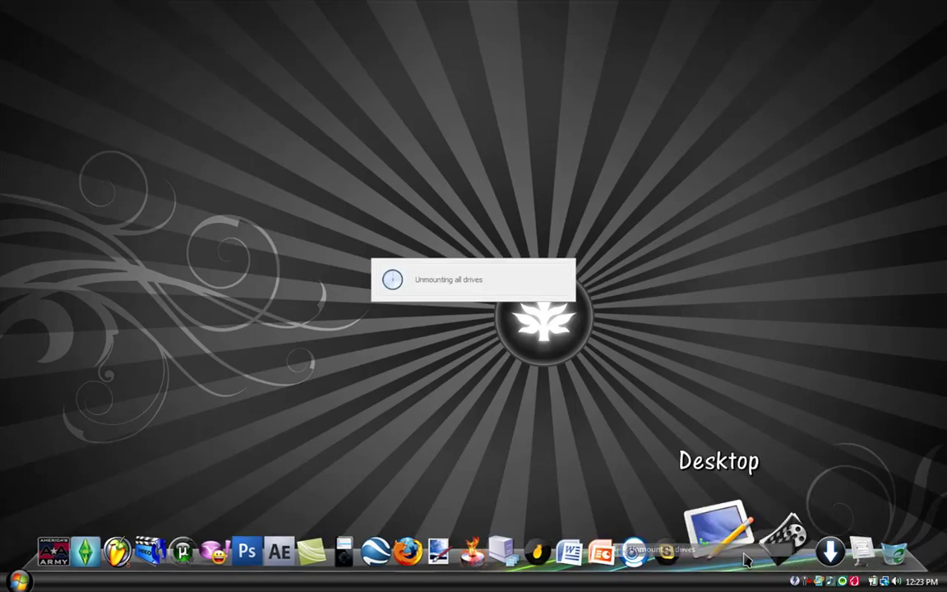
left_click(795, 581)
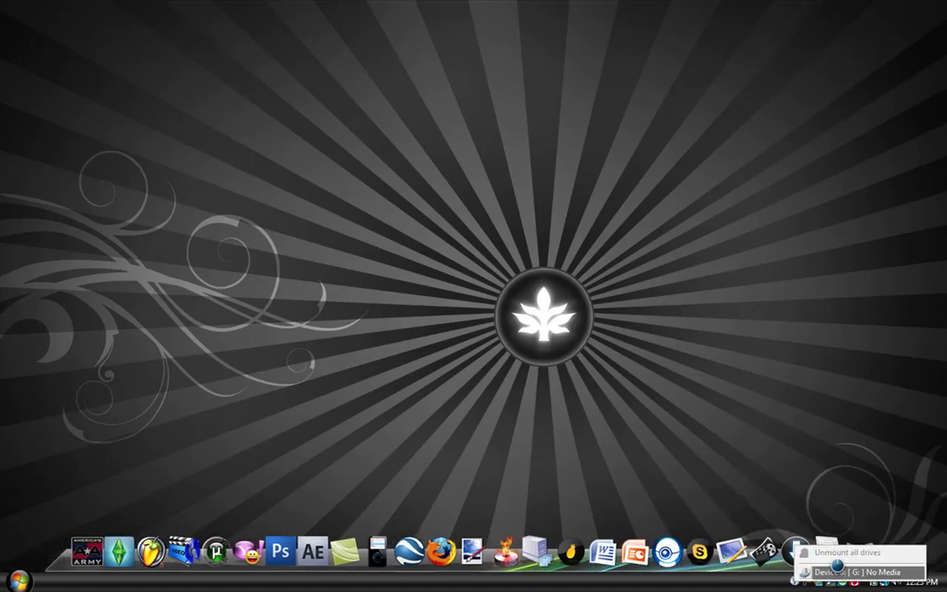
left_click(784, 409)
Mount the 7100.0.090421-1700_x64fre Windows 7 image from the Desktop on virtual drive Device 0 (G:).
left_click(794, 581)
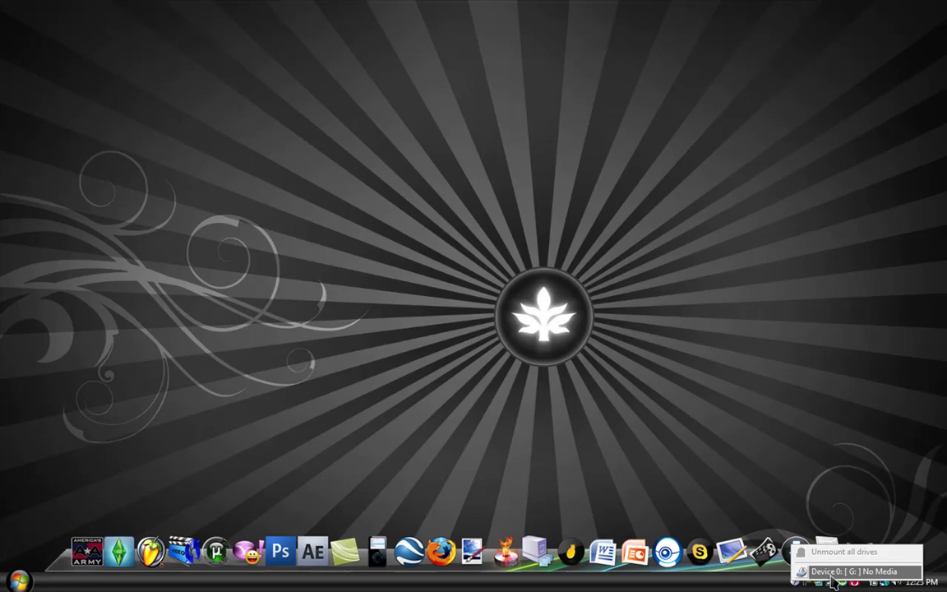
left_click(832, 572)
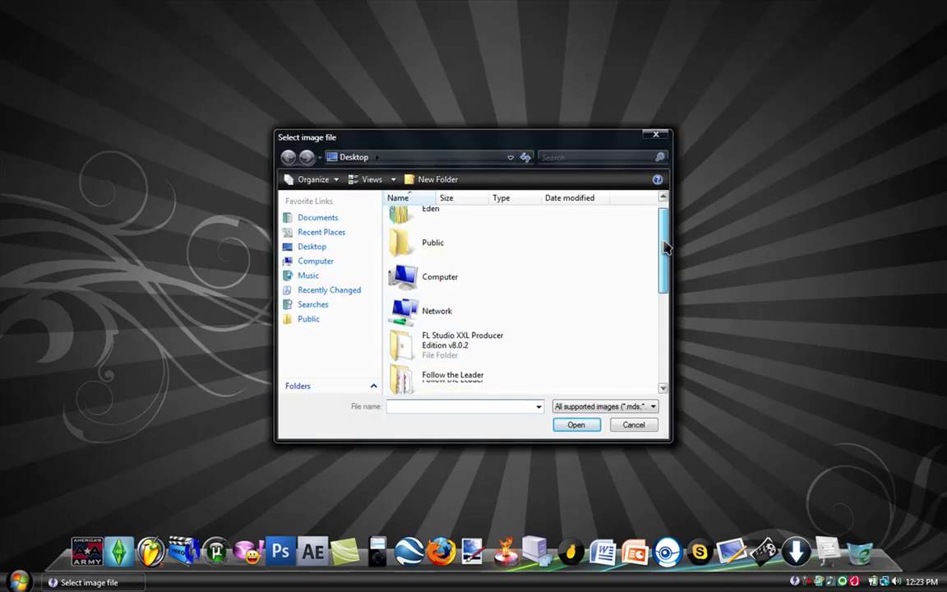
left_click_drag(666, 247, 664, 325)
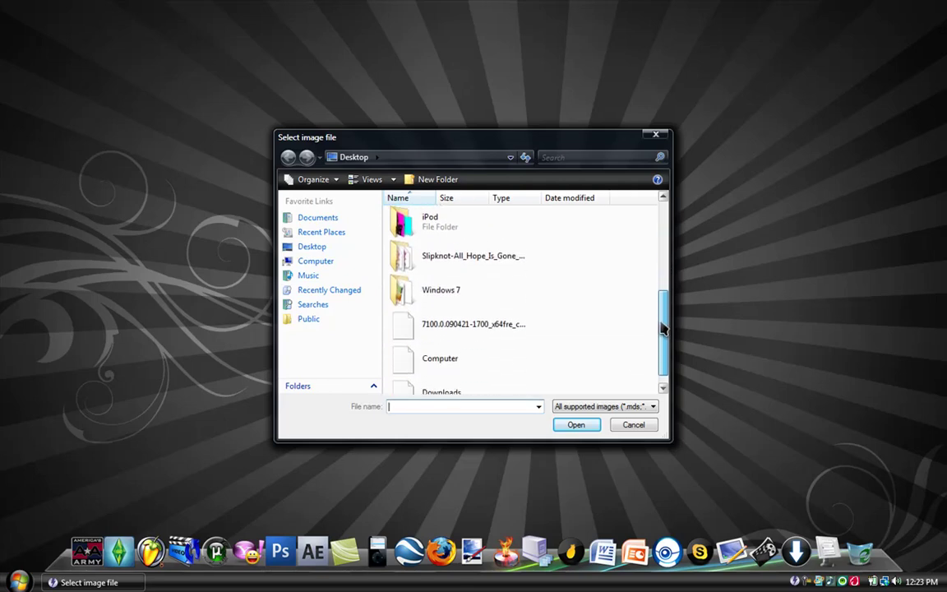
double_click(431, 326)
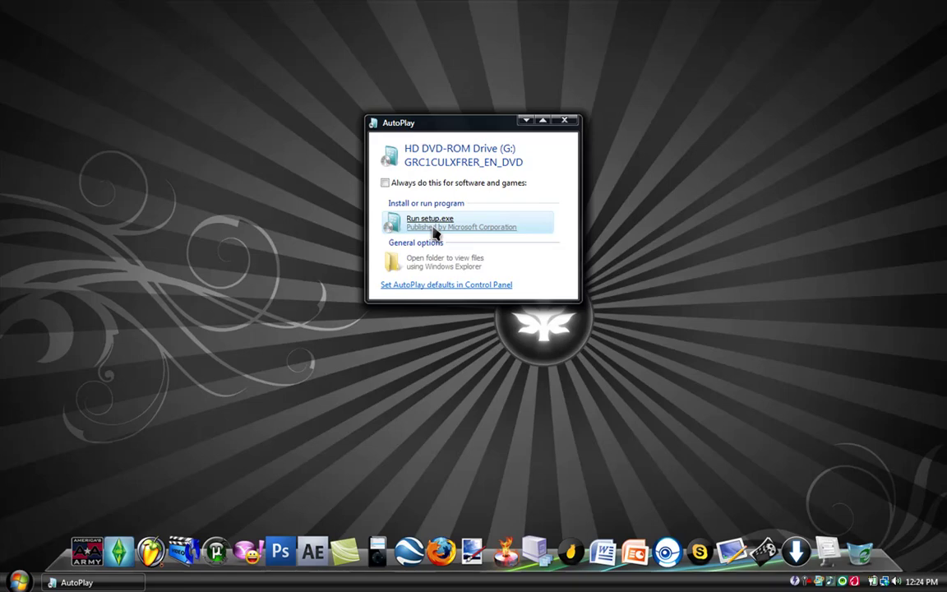
Run setup.exe from the mounted Windows 7 disc and start the installation with Install now.
left_click(434, 223)
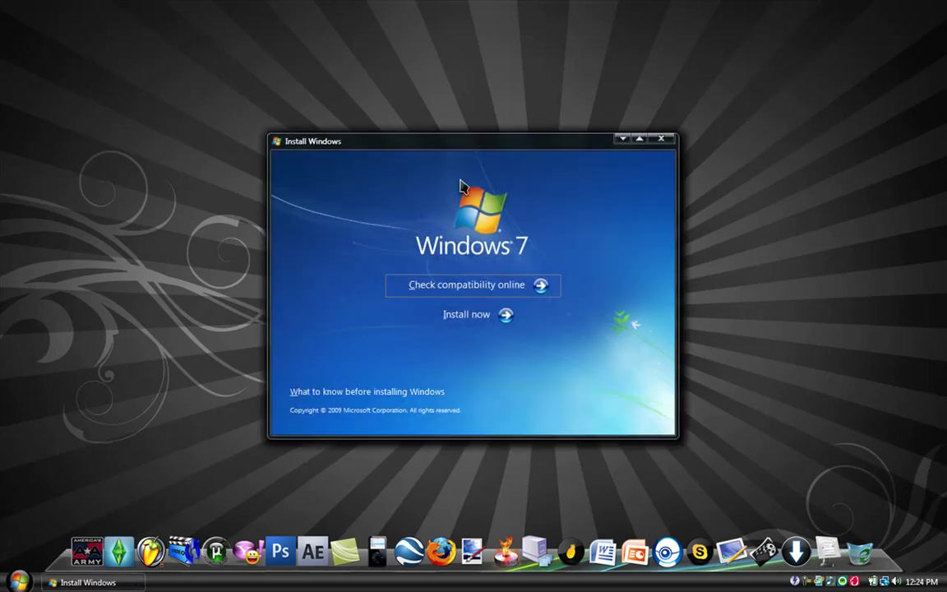
left_click(477, 328)
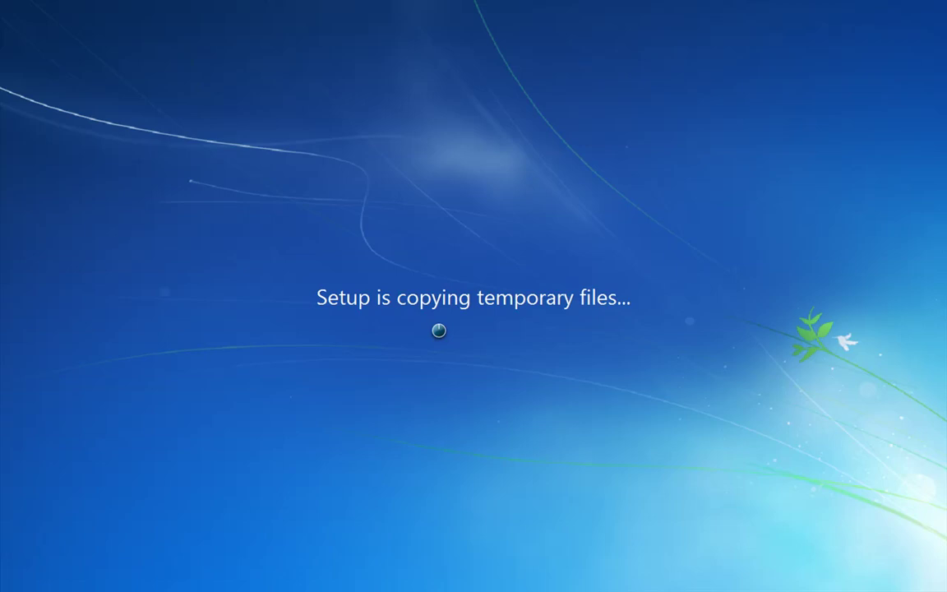
key("super")
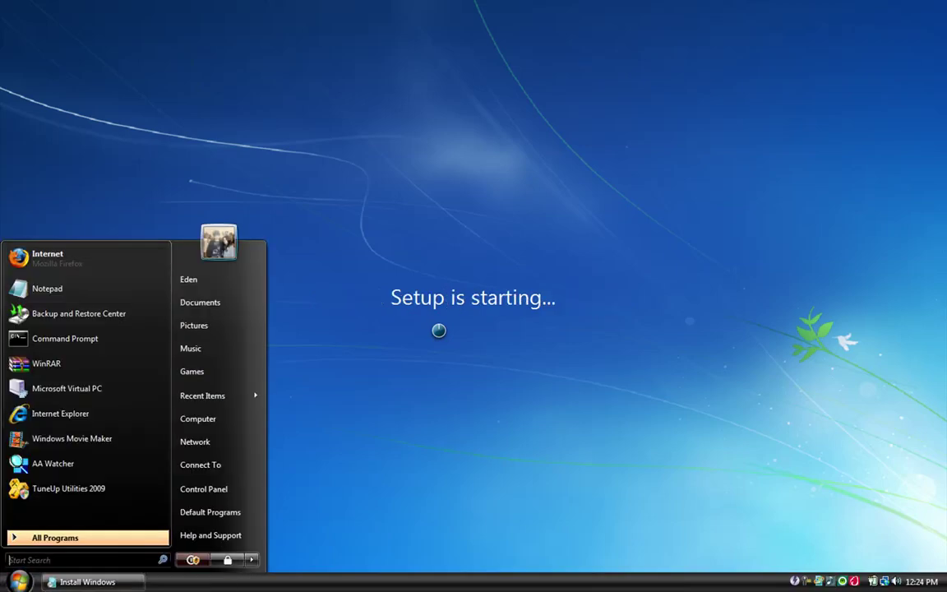
key("super")
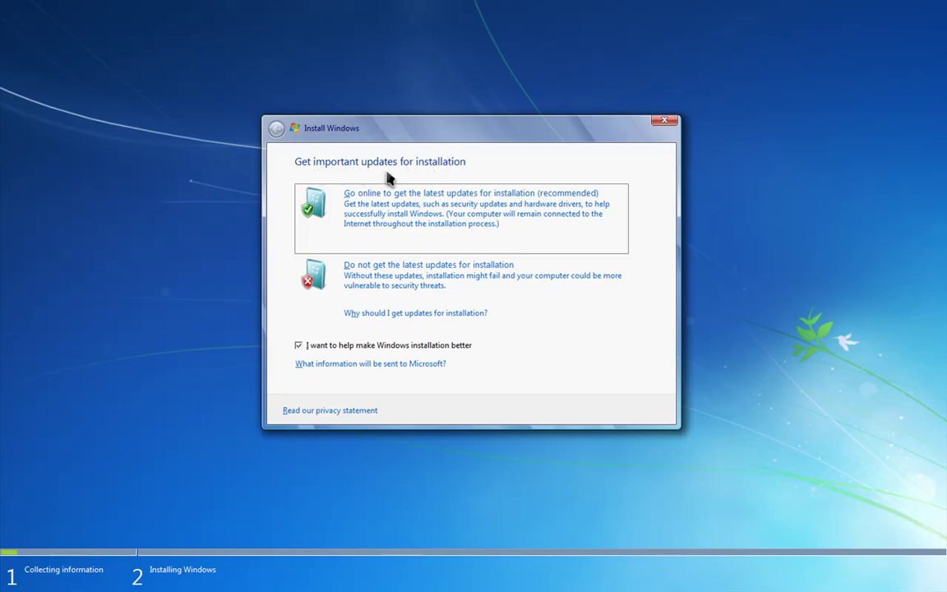
Skip getting the latest updates for the installation and accept the Windows 7 license terms.
left_click(400, 286)
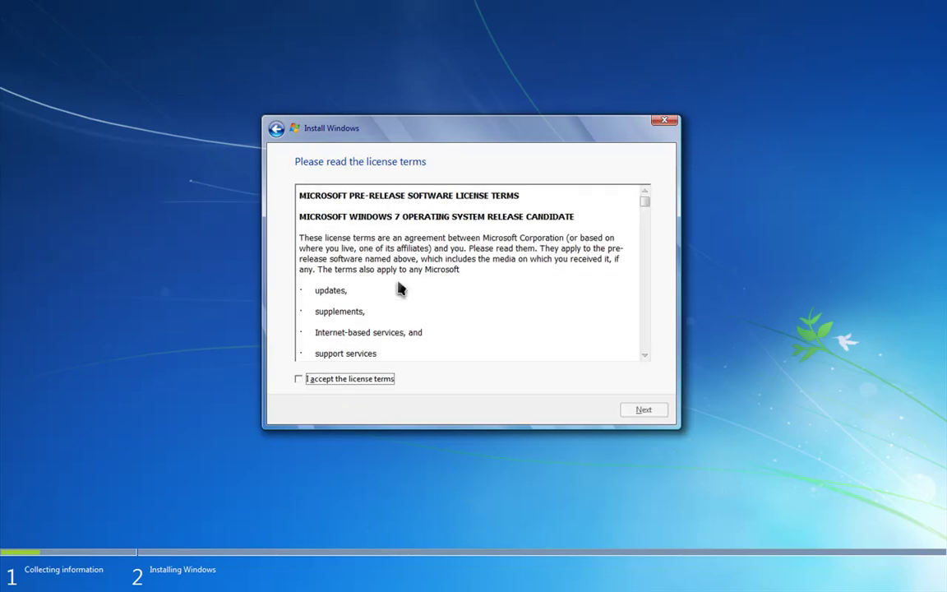
left_click(329, 380)
left_click(625, 411)
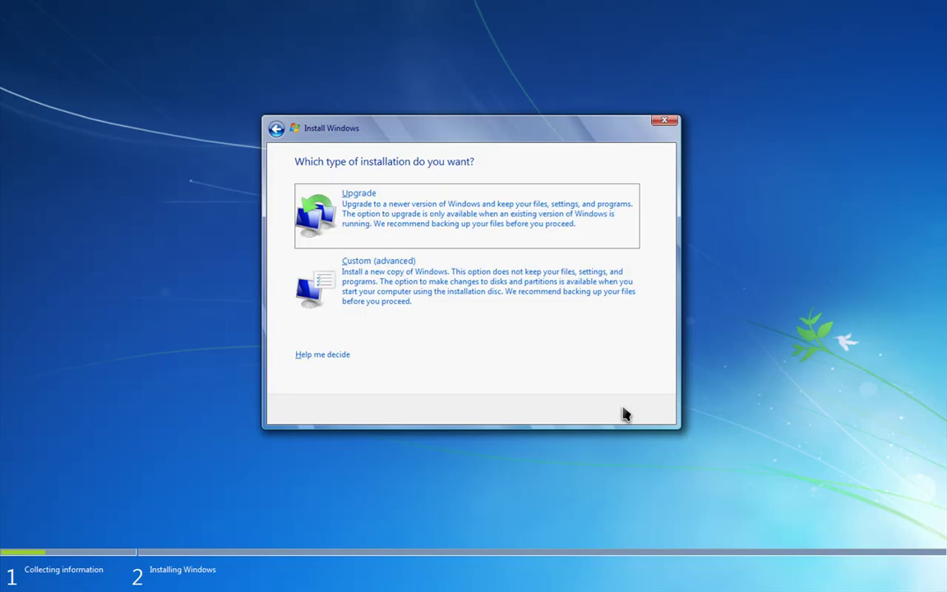
Choose the Custom (advanced) installation type and select Disk 1 Partition 2: Windows 7 (B:) as the install location.
left_click(393, 280)
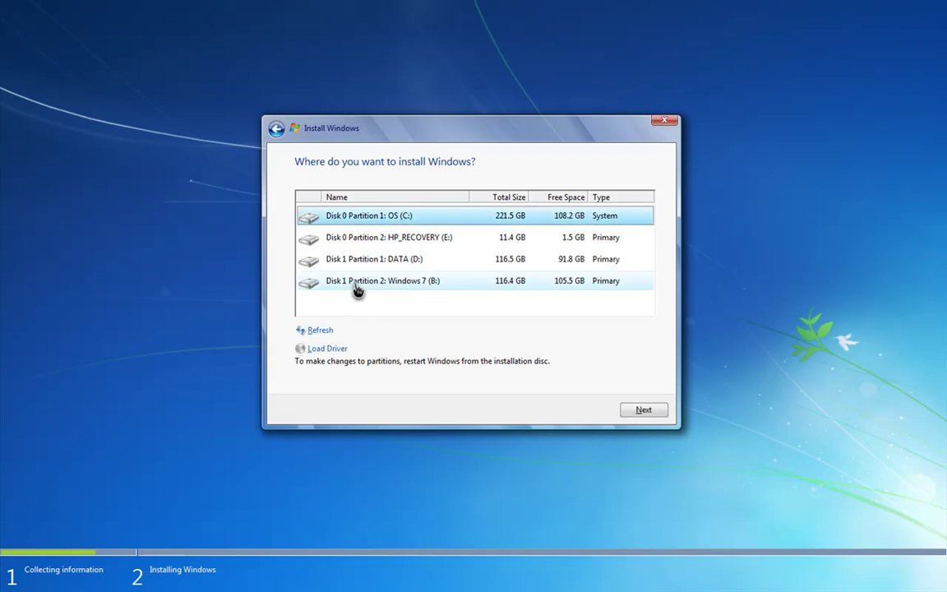
left_click(359, 284)
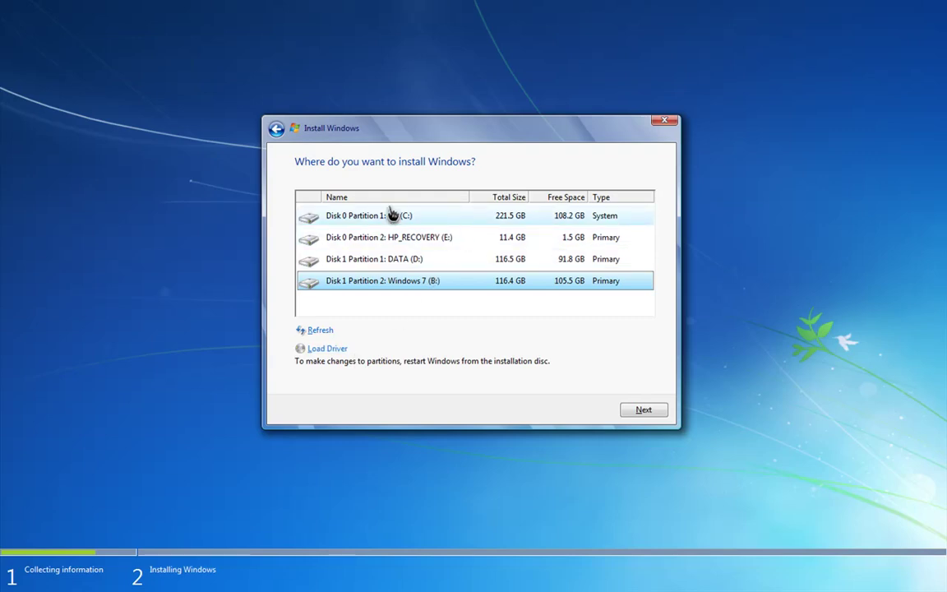
Cancel the Windows installation and close the Windows 7 setup window.
left_click(667, 122)
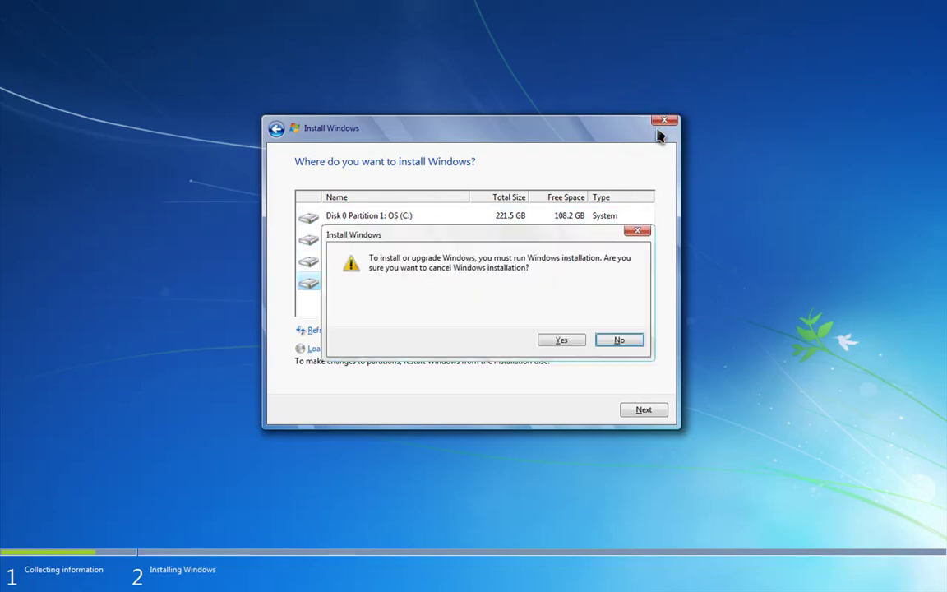
left_click(572, 341)
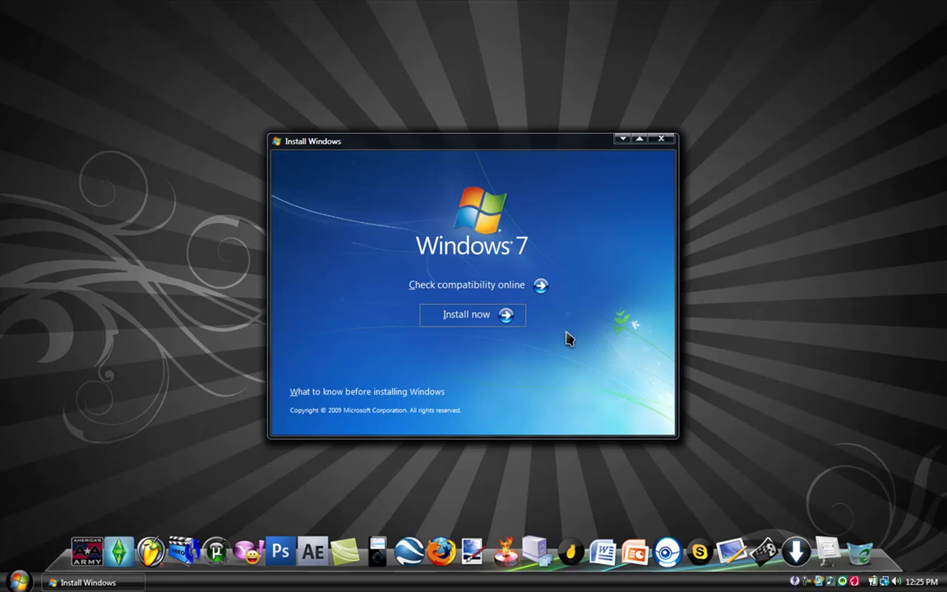
left_click(660, 139)
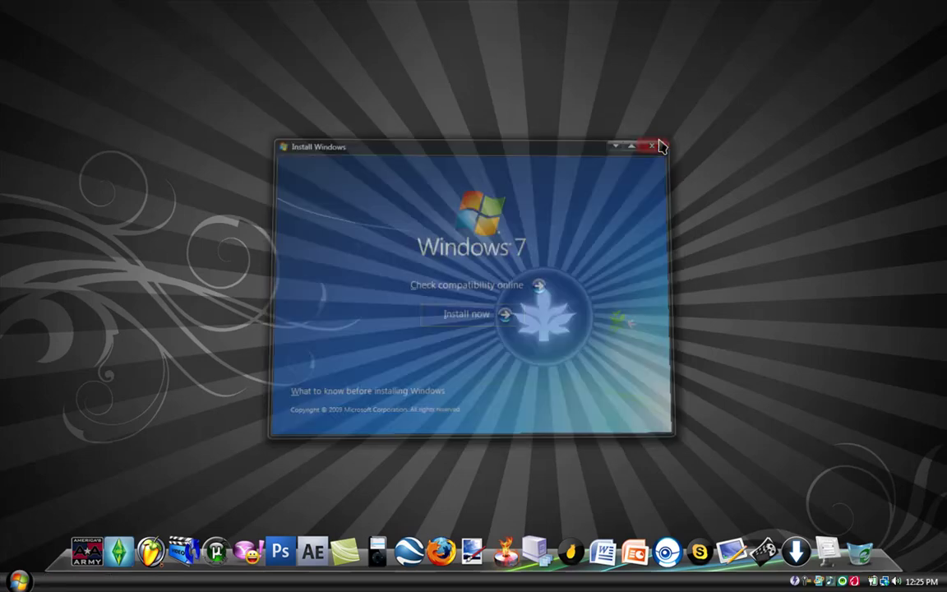
Unmount all virtual drives in DAEMON Tools, releasing the Windows 7 image from Device 0 (G:).
left_click(794, 581)
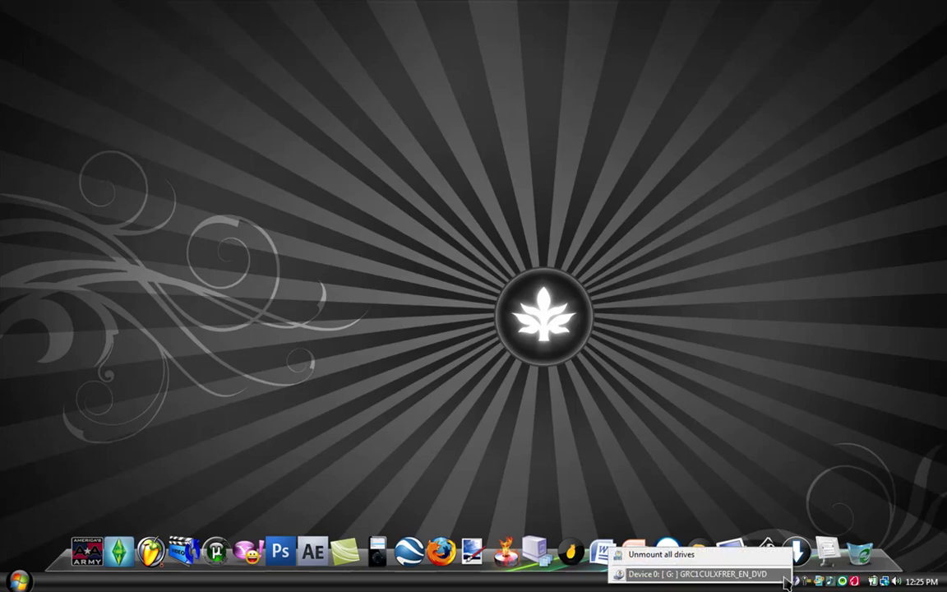
left_click(737, 561)
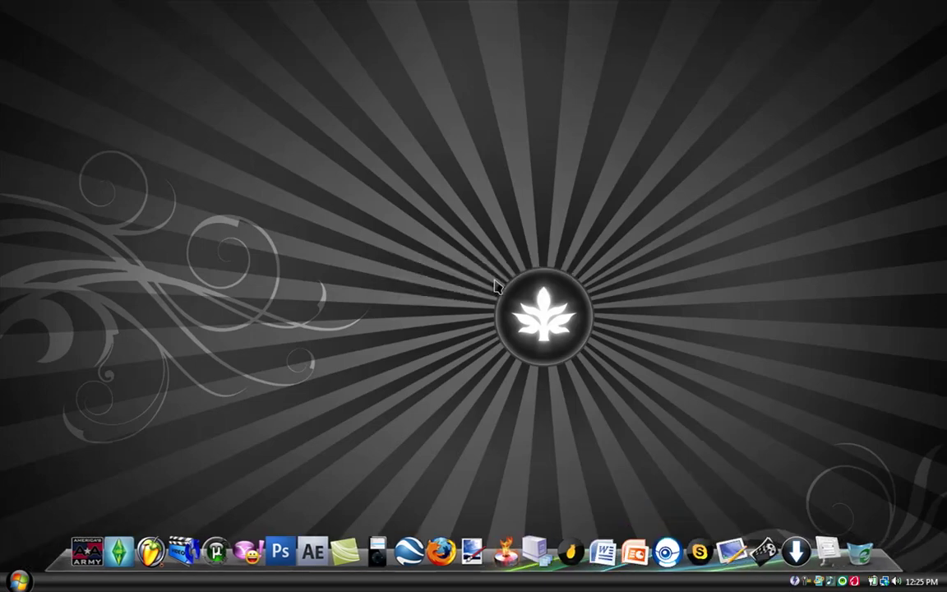